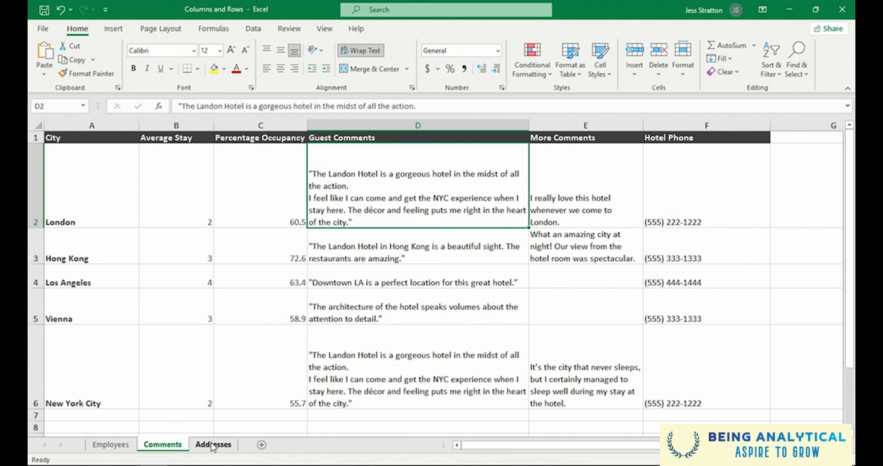
Step: Add a new blank worksheet directly after the Addresses sheet
click(212, 445)
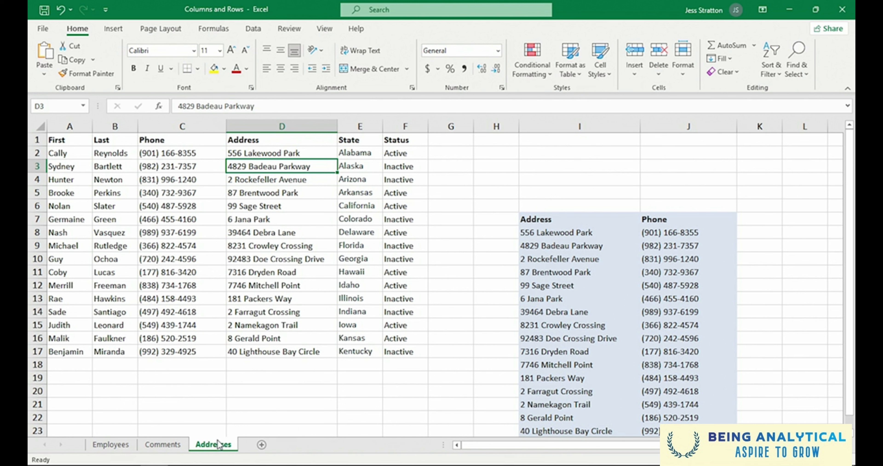
right_click(220, 444)
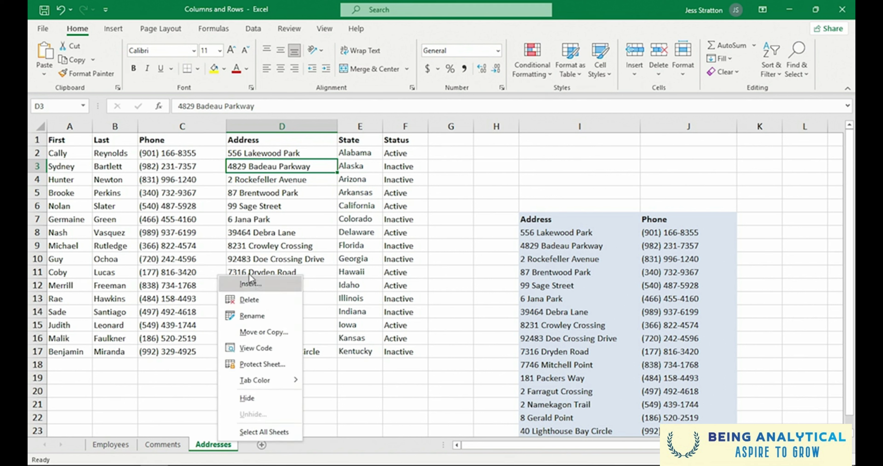
click(300, 454)
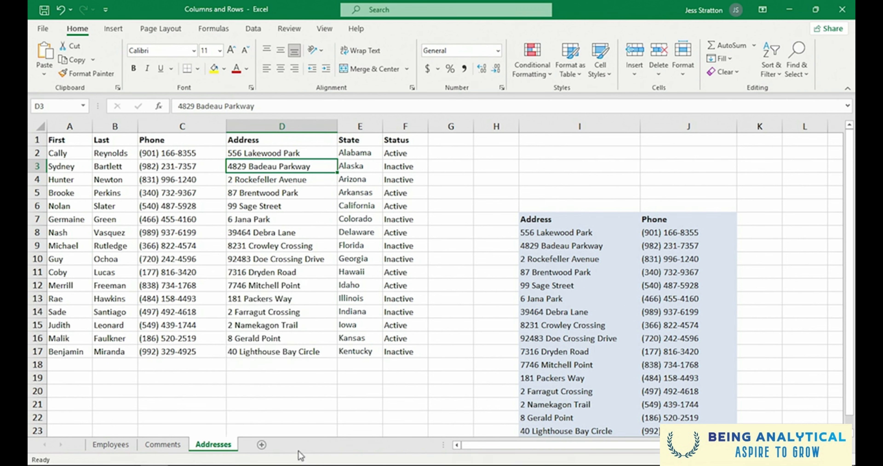
click(266, 447)
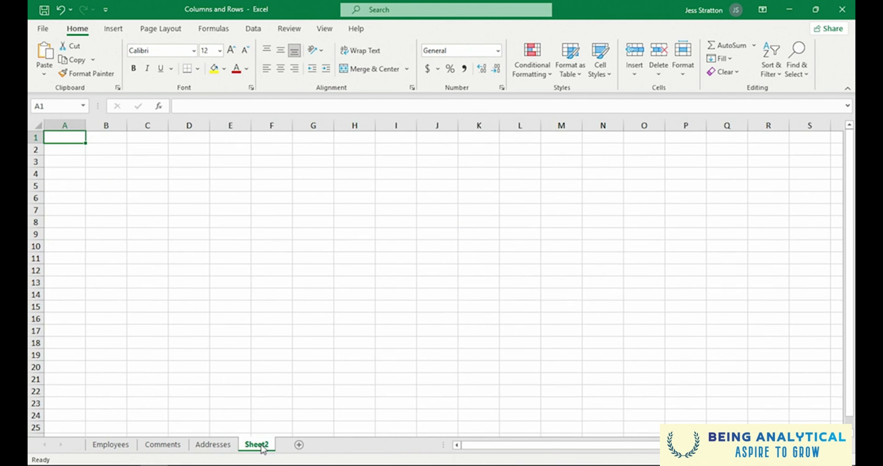
Step: Rename the new blank worksheet to Customers
right_click(263, 447)
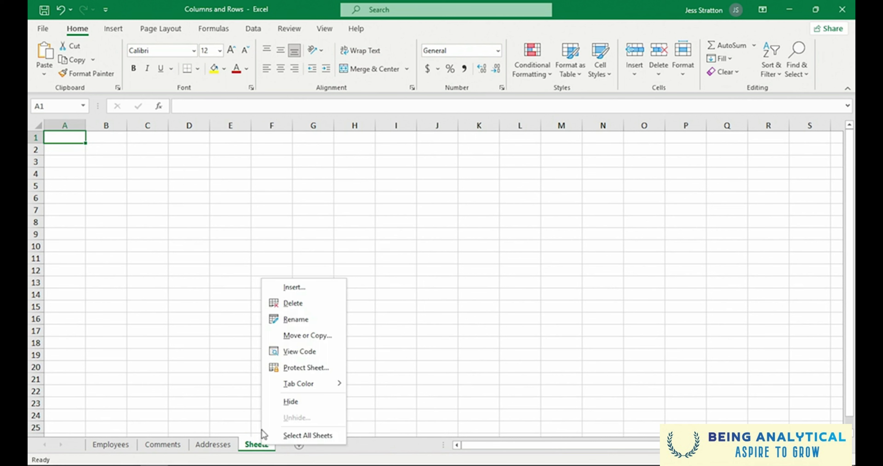
click(257, 447)
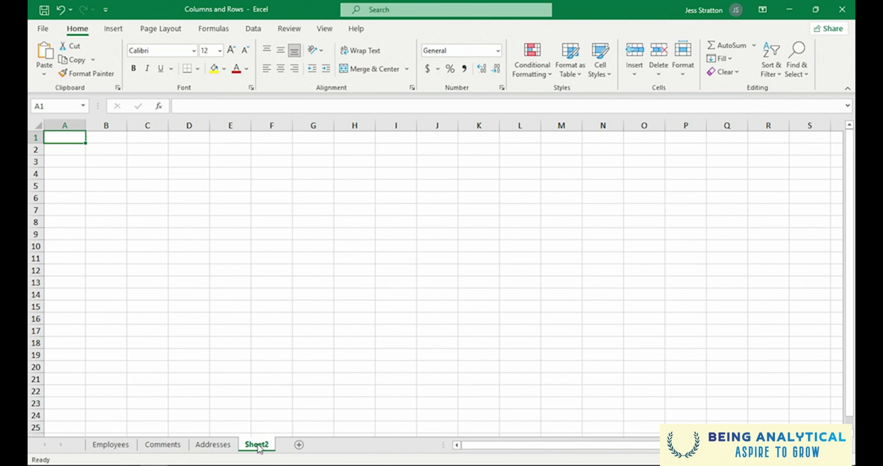
double_click(265, 445)
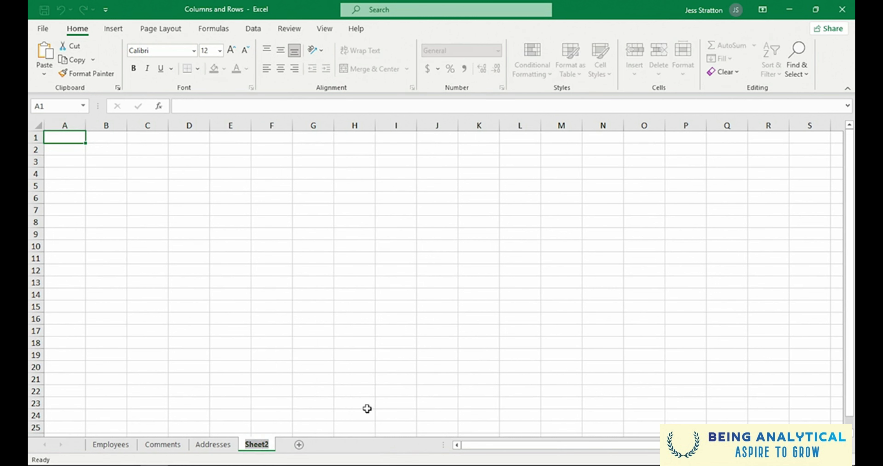
text(Customers)
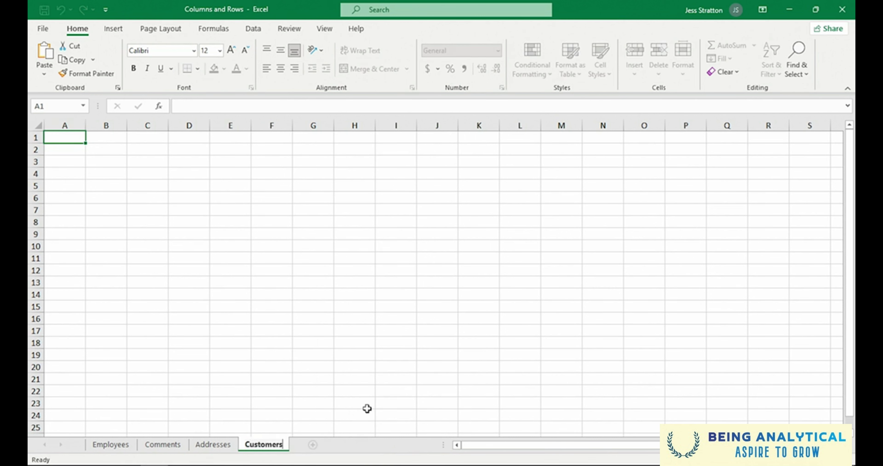
key(Return)
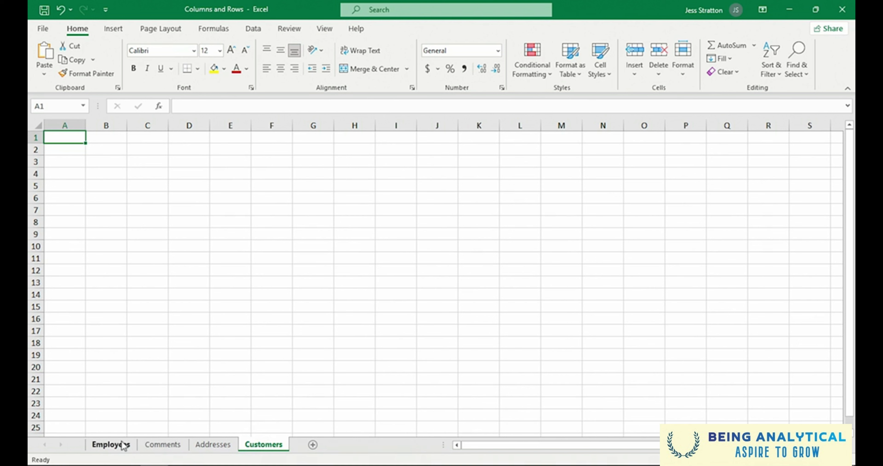
Step: Reorder the worksheets so that Customers comes first and Comments comes last
drag(274, 445, 152, 443)
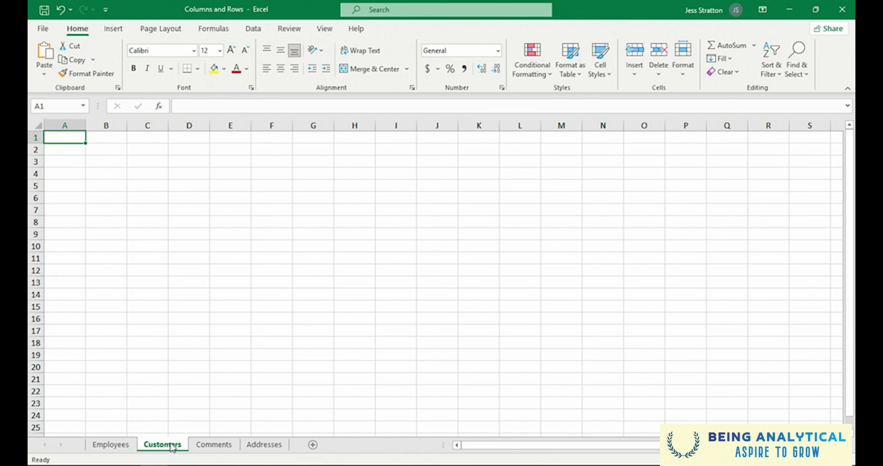
drag(173, 447, 102, 444)
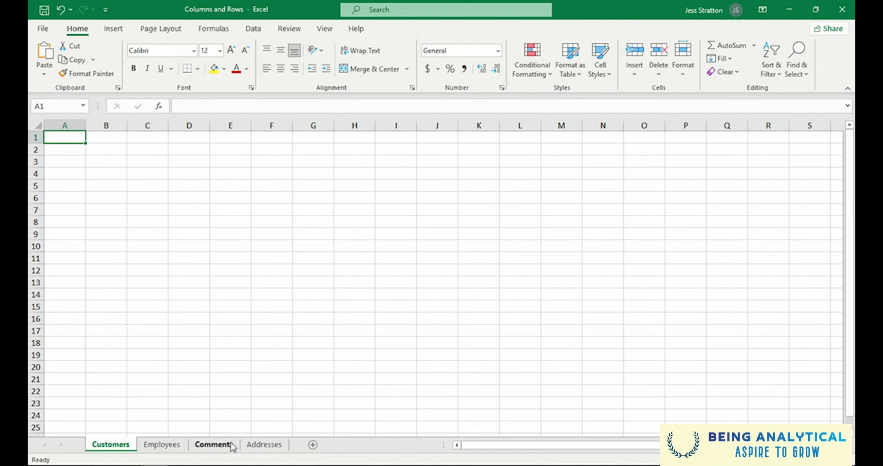
mouse_move(231, 446)
mouse_down()
mouse_move(289, 447)
mouse_move(209, 449)
mouse_move(294, 447)
mouse_up()
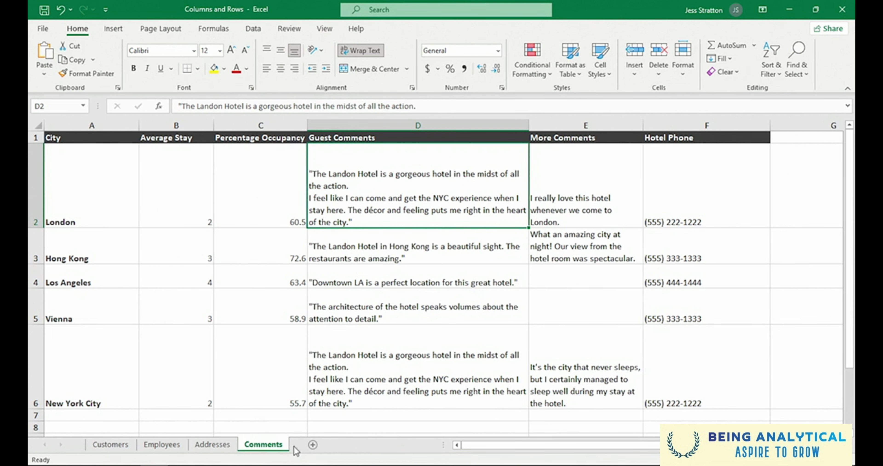
Step: Color the Customers sheet tab with a medium blue theme color
right_click(125, 449)
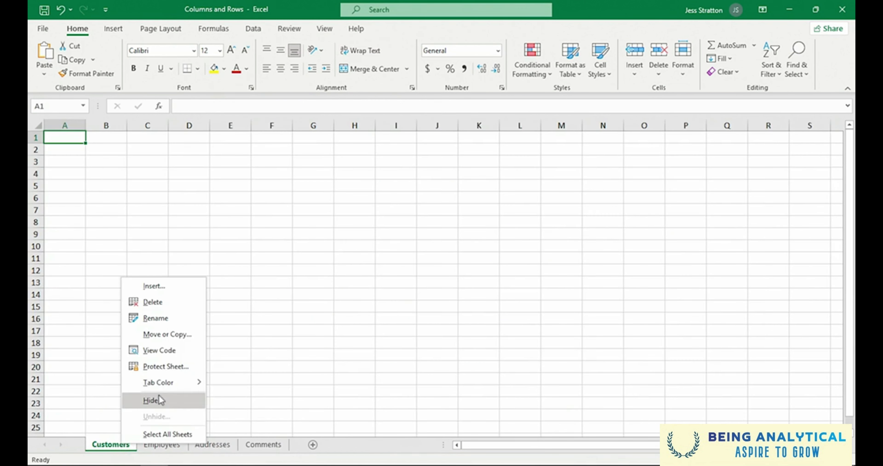
mouse_move(167, 382)
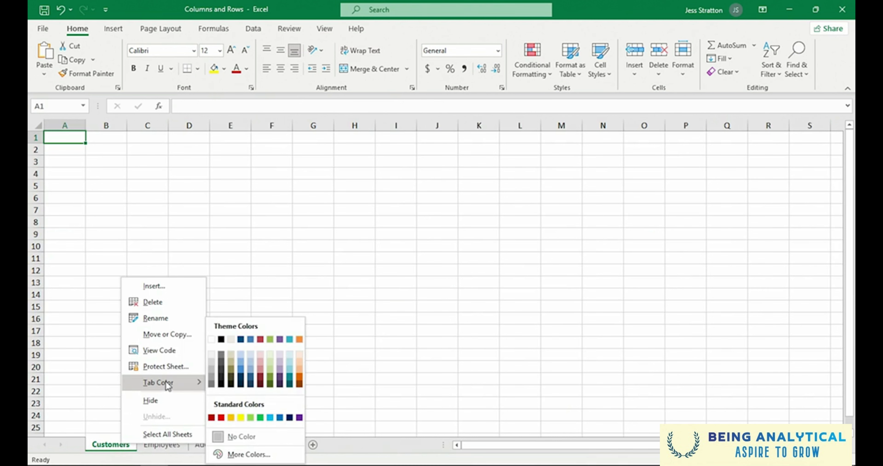
click(240, 364)
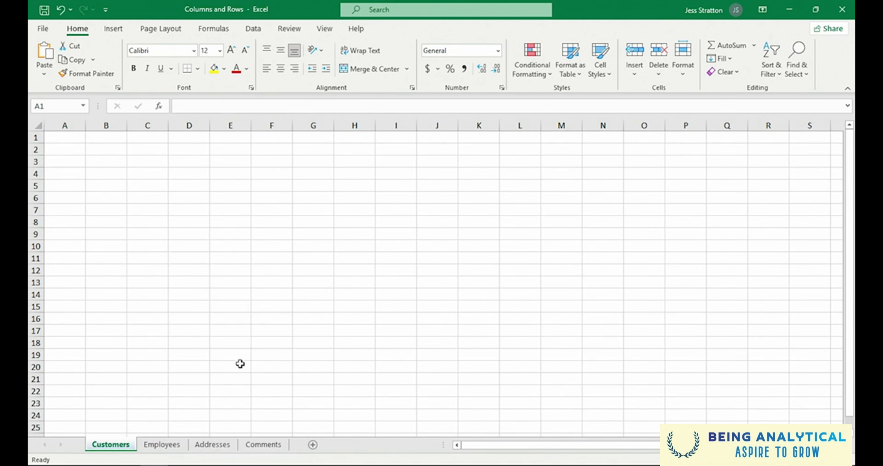
Step: Color the Employees sheet tab with a dark orange theme color
click(172, 449)
right_click(173, 449)
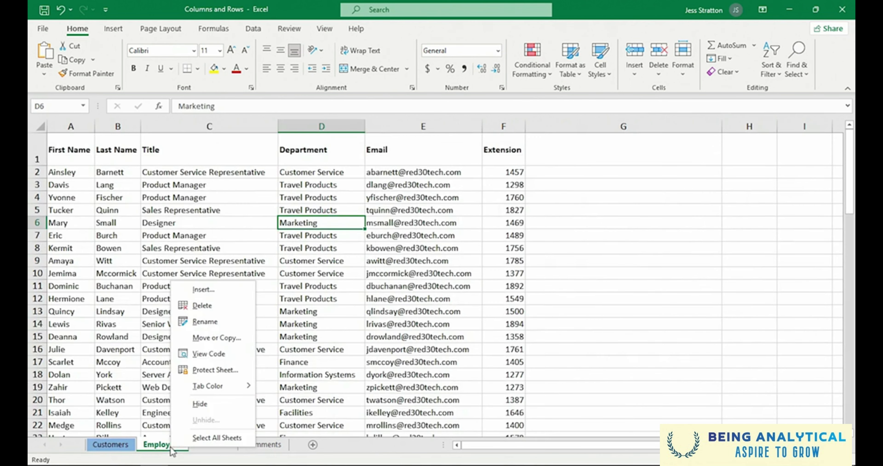
mouse_move(220, 385)
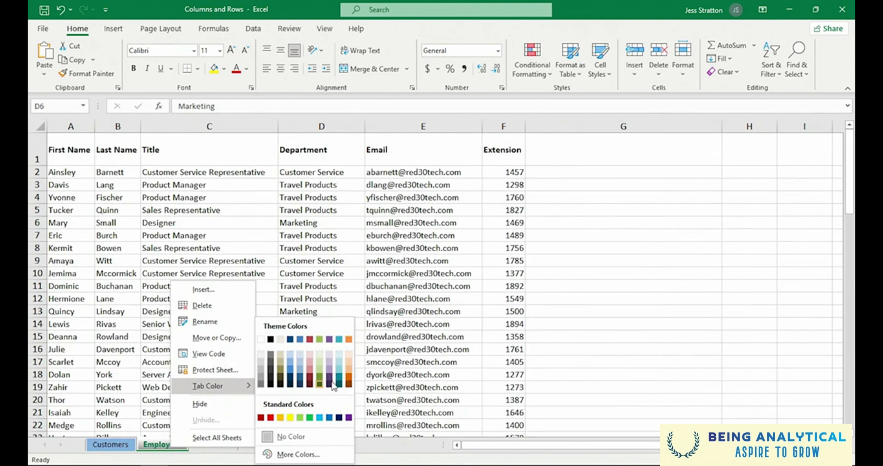
click(348, 379)
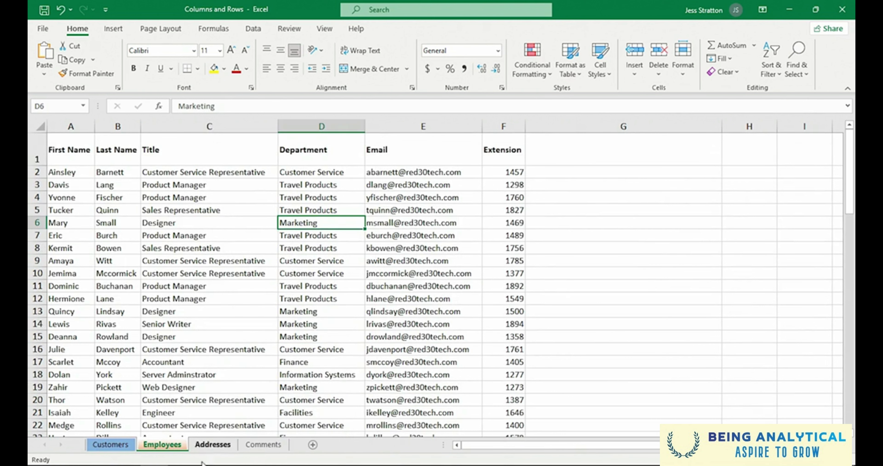
Step: Color the Addresses sheet tab dark tan and switch to the Employees sheet to check the color
click(207, 449)
right_click(207, 451)
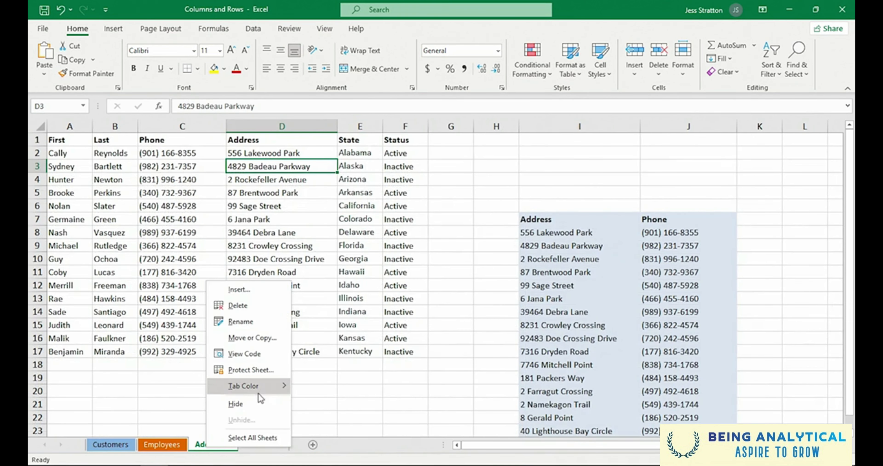
mouse_move(259, 392)
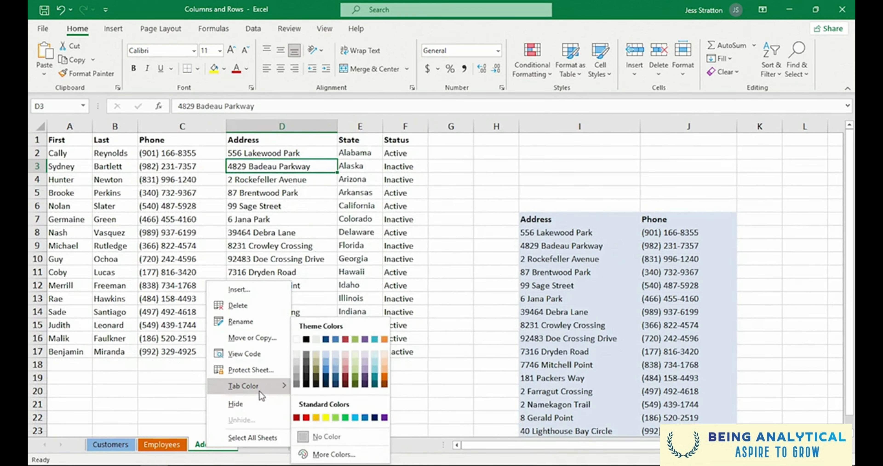
click(315, 372)
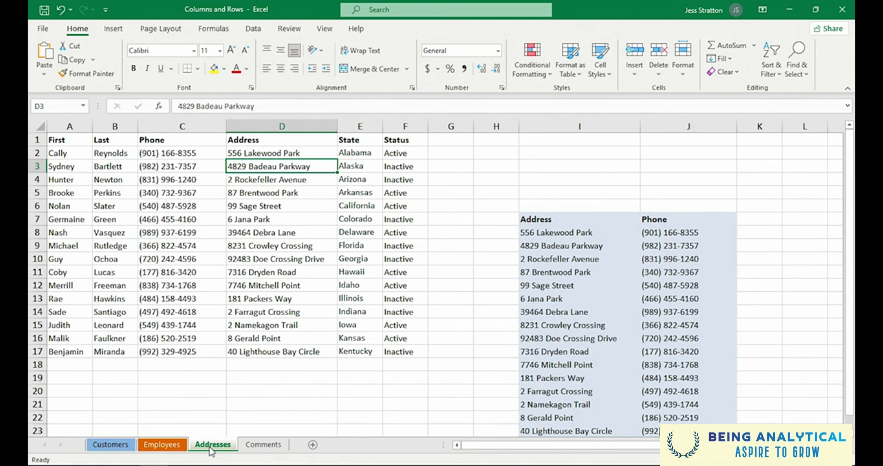
click(176, 447)
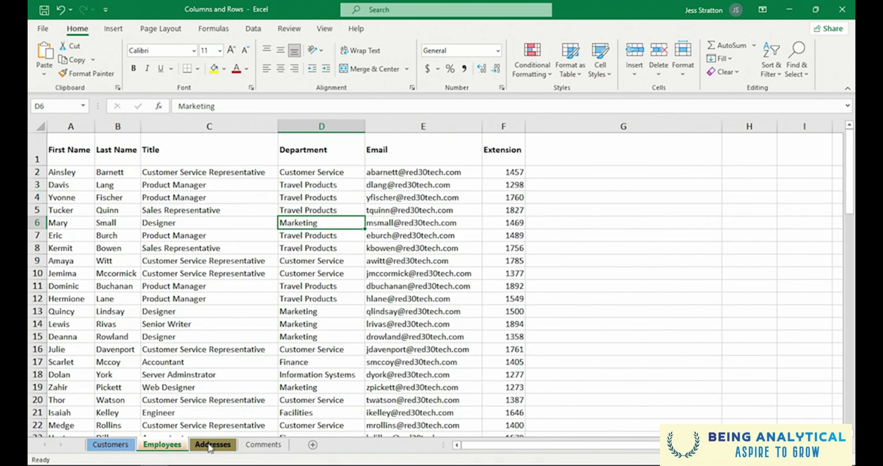
Step: Delete the empty Customers worksheet from the workbook
click(124, 445)
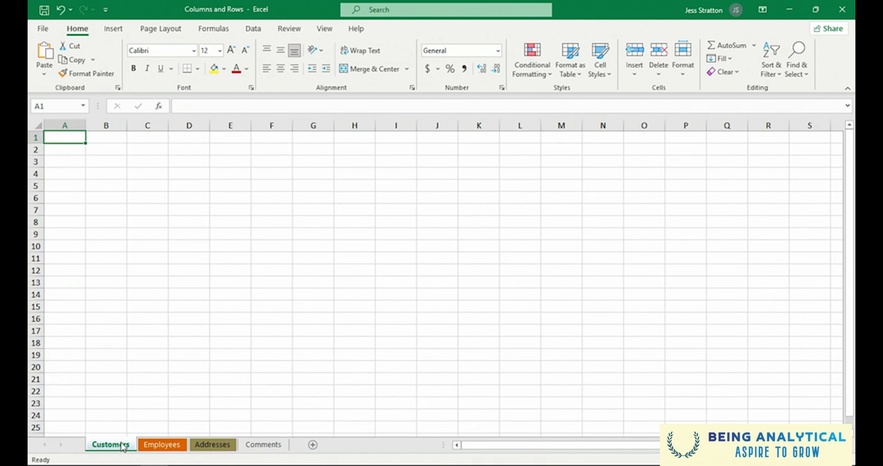
right_click(123, 445)
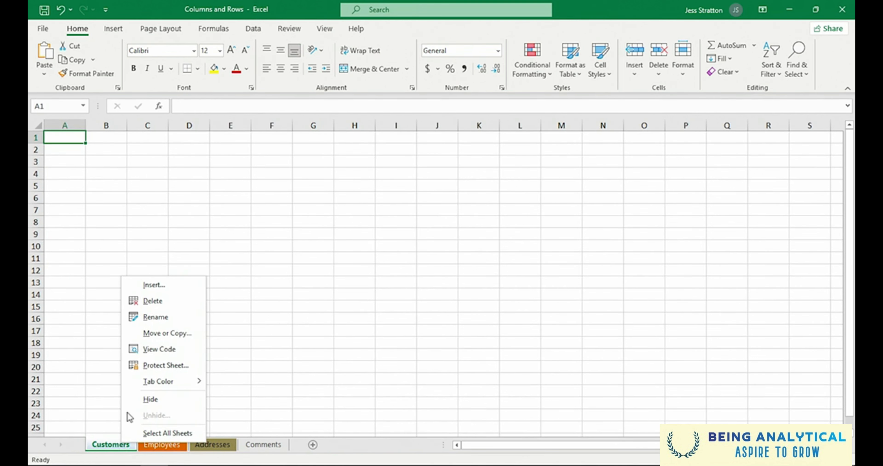
click(154, 302)
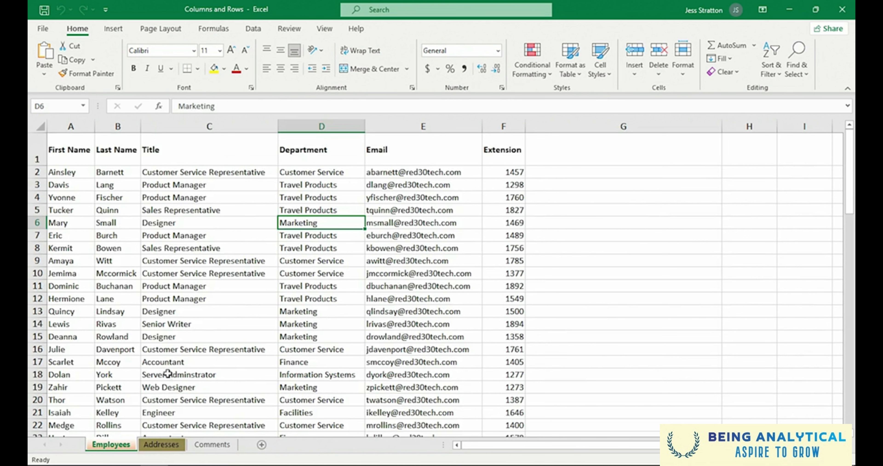
right_click(122, 440)
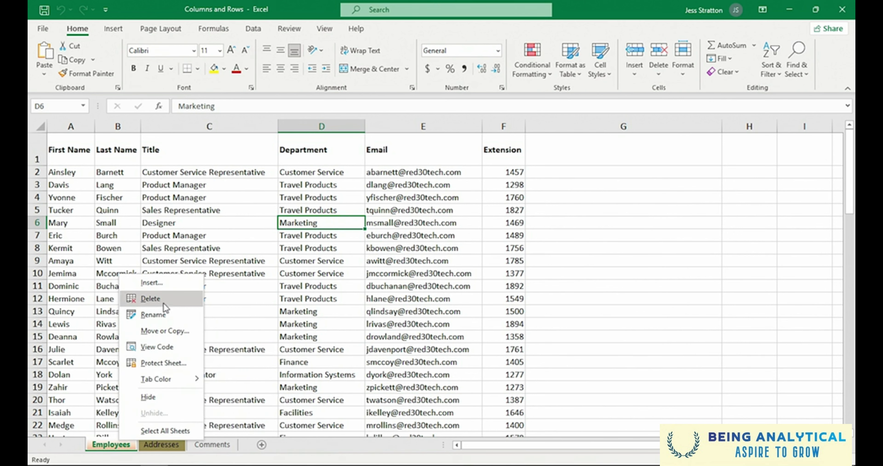
click(156, 298)
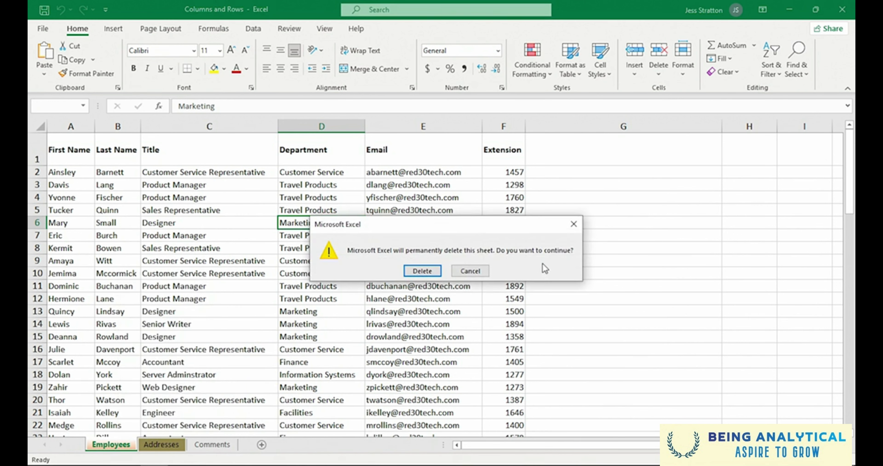
click(477, 274)
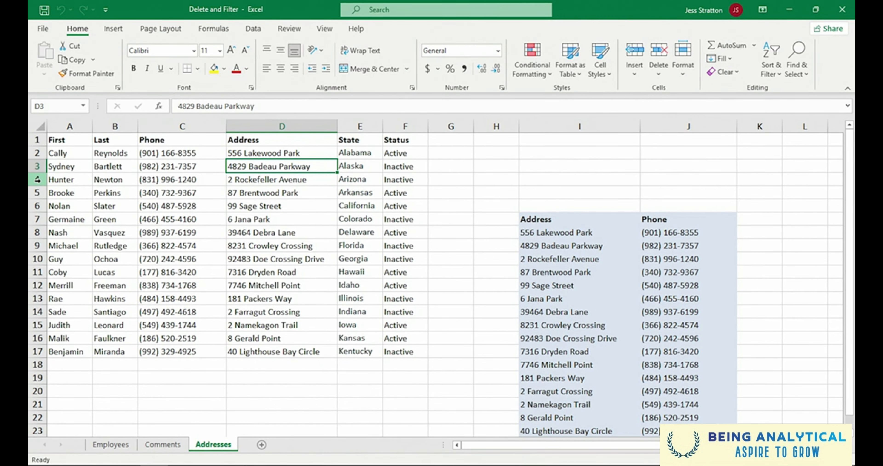
Step: Delete the entire row 4 from the Addresses sheet of the Delete and Filter workbook and undo the deletion
click(38, 179)
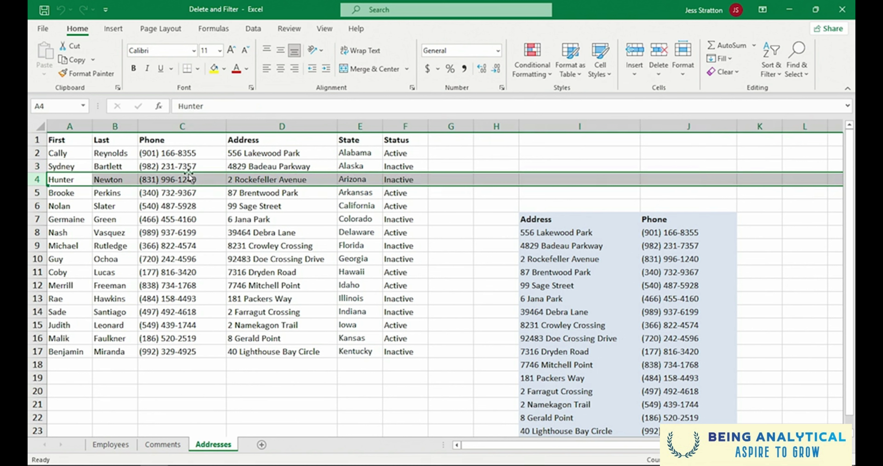
right_click(187, 183)
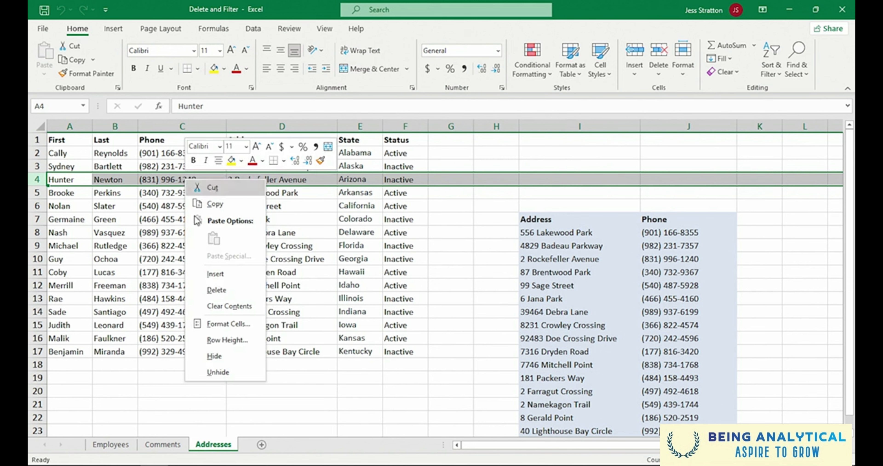
click(226, 292)
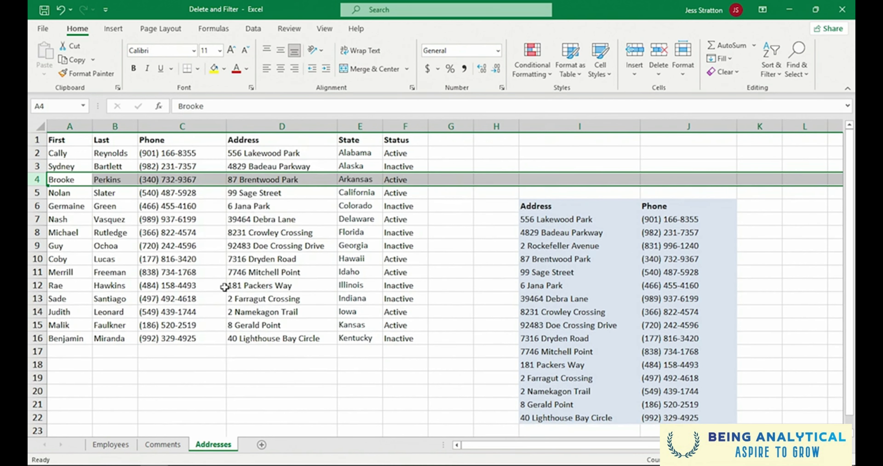
key(ctrl+z)
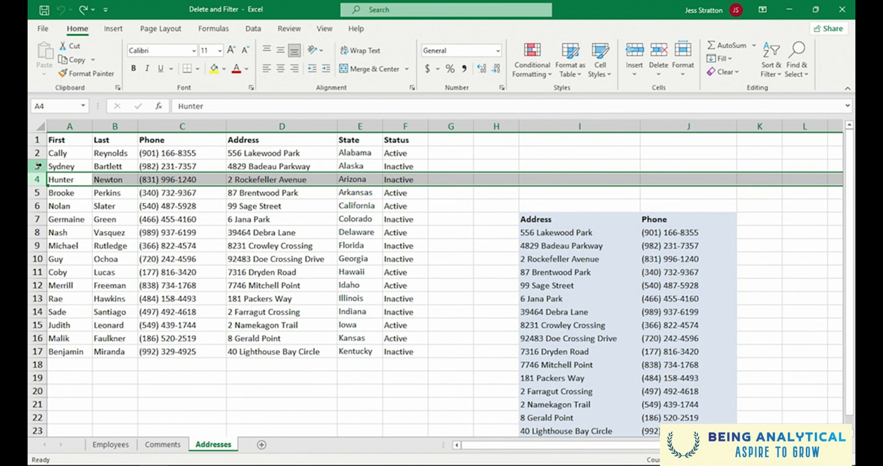
Step: Delete the entire rows 3 and 4 from the Addresses sheet together
drag(37, 166, 37, 179)
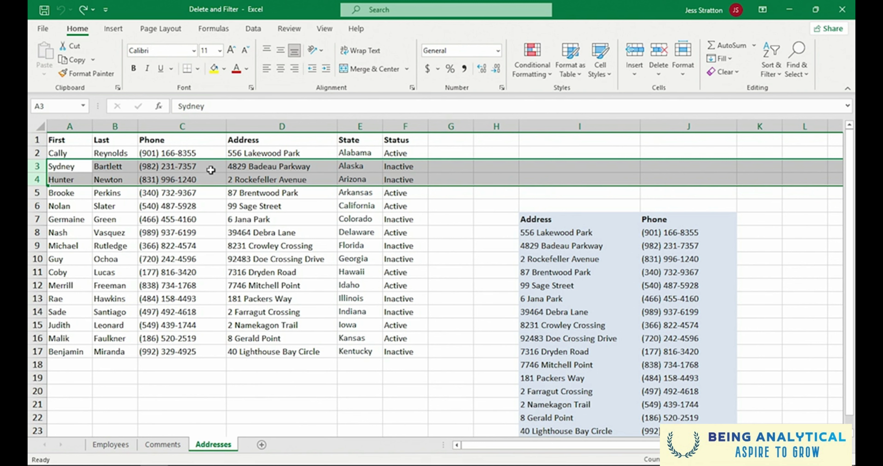
right_click(211, 172)
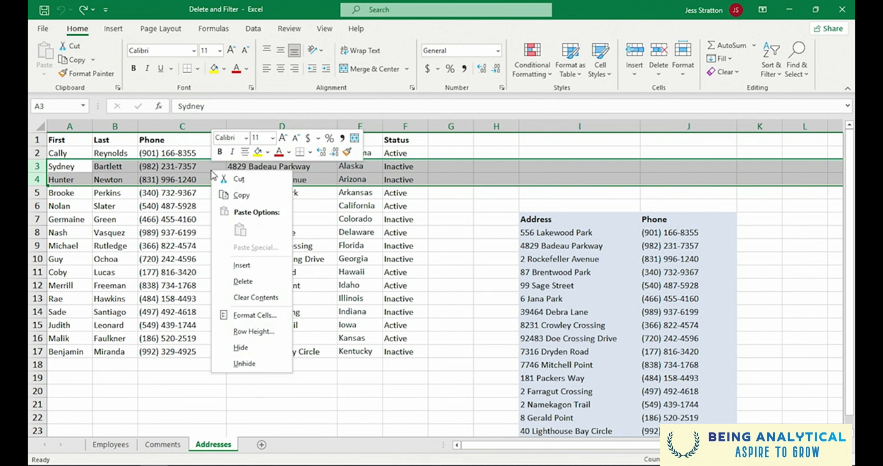
click(273, 286)
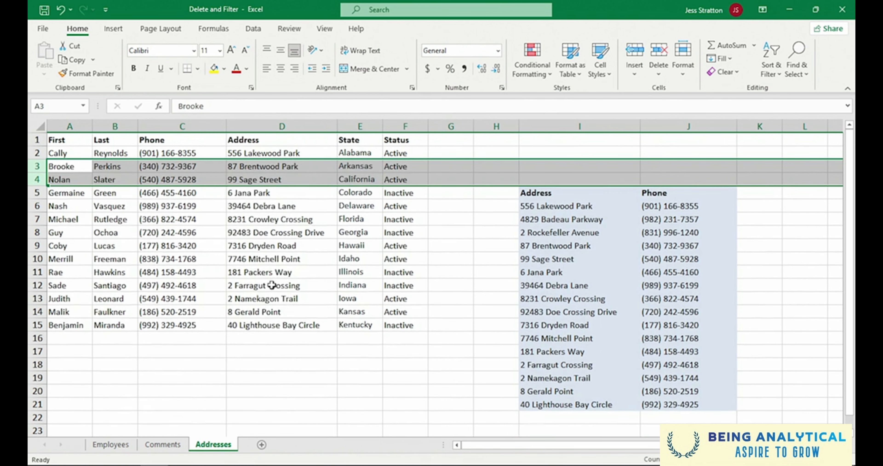
Step: Delete the entire row 5 from the Addresses sheet and undo the deletion
click(238, 175)
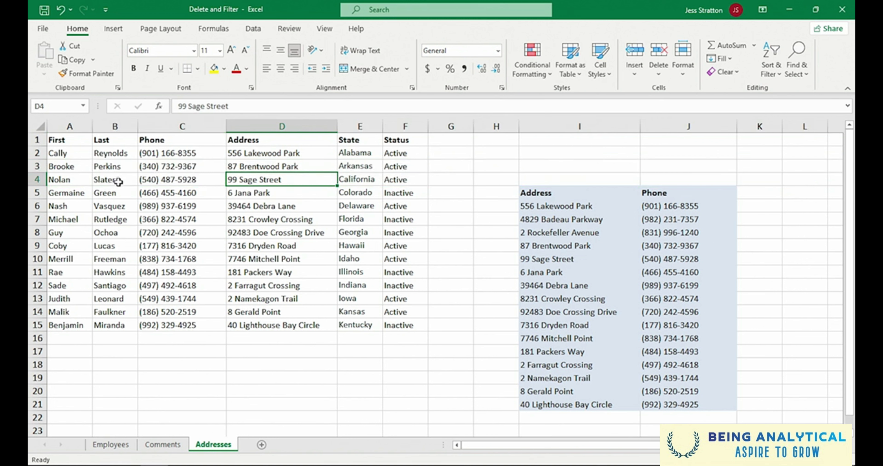
click(35, 193)
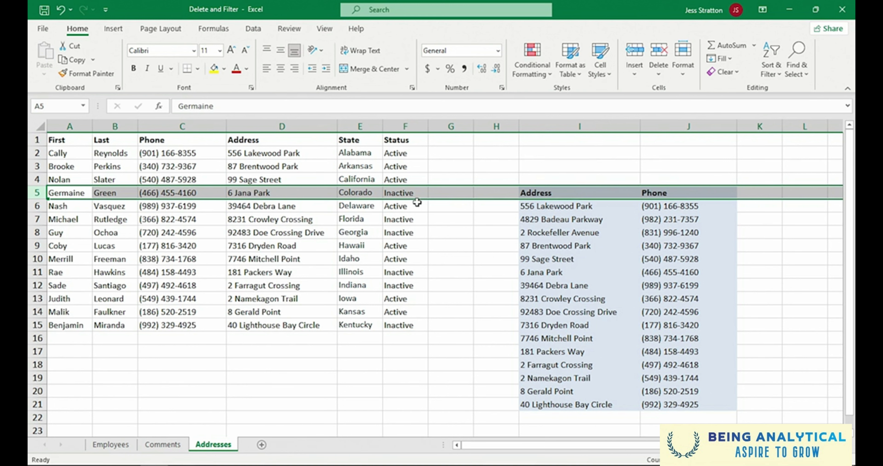
right_click(434, 194)
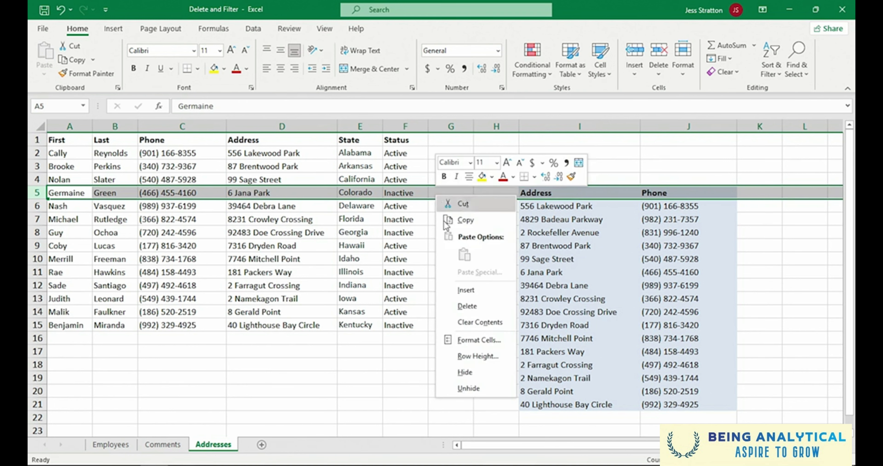
click(452, 306)
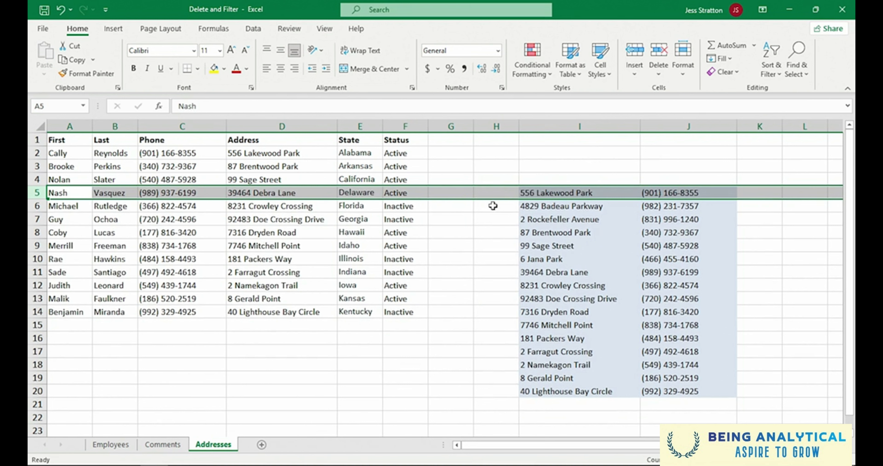
key(ctrl+z)
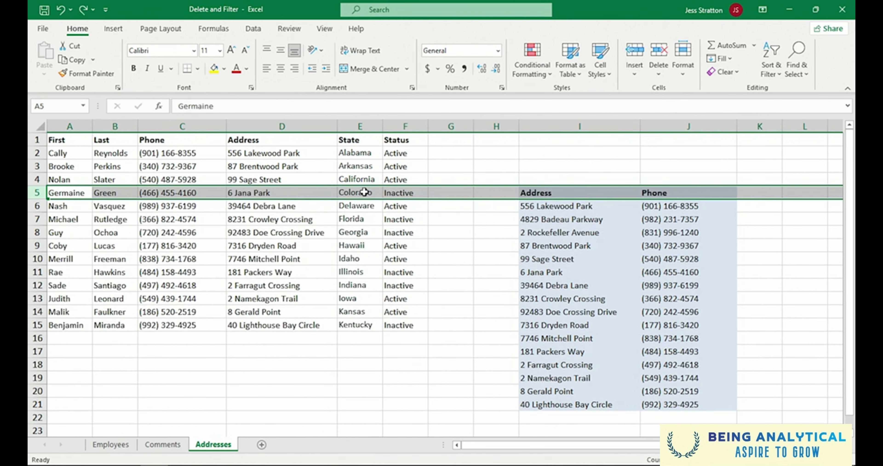
click(364, 192)
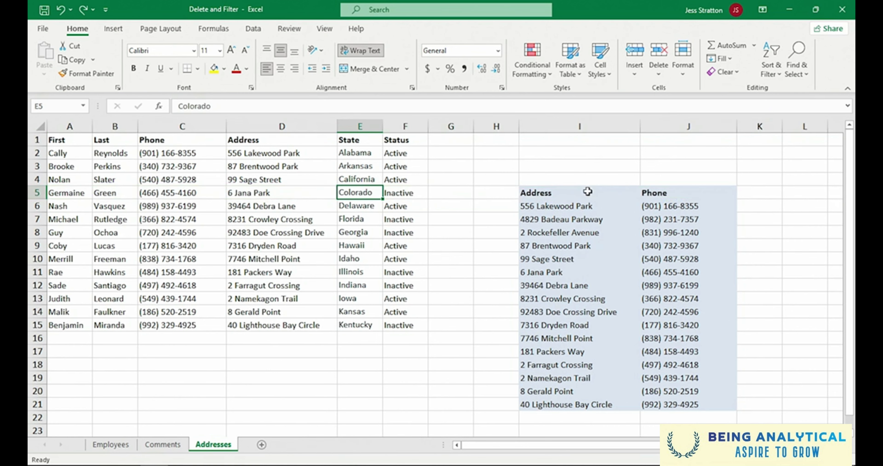
Step: Delete only cells A5 to F5 from the address list, shifting the cells up
scroll(586, 191, right, 3)
scroll(587, 191, right, 7)
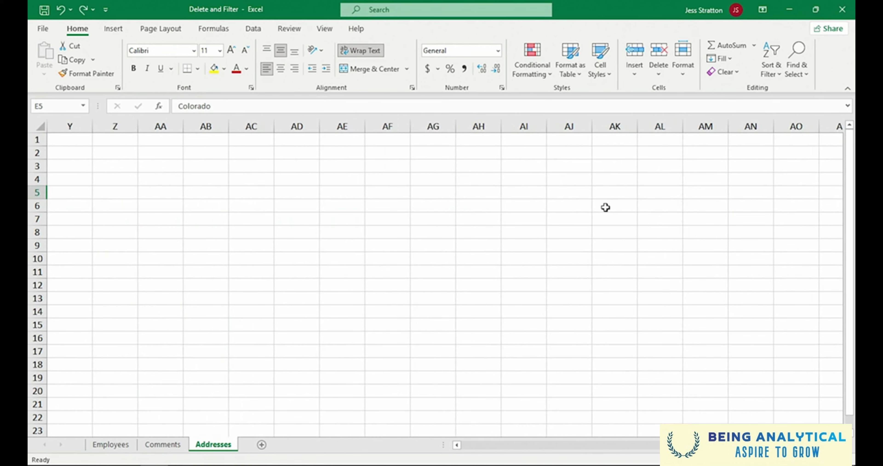
scroll(605, 207, left, 8)
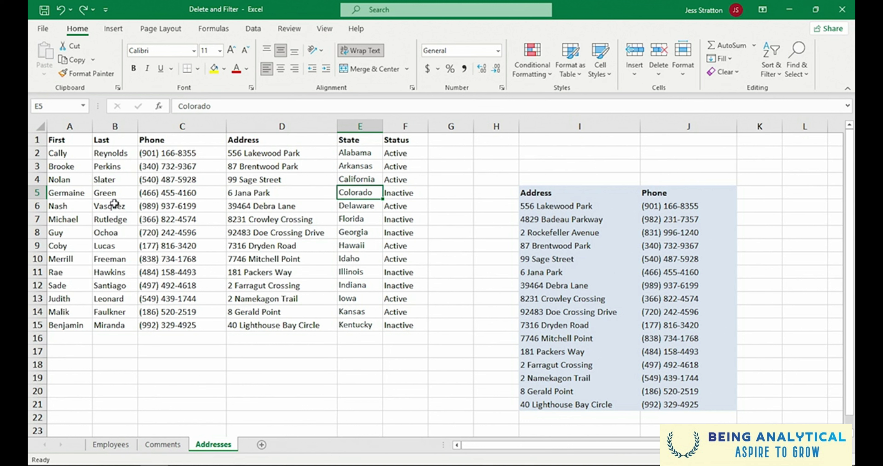
click(67, 193)
key(ctrl+shift+Right)
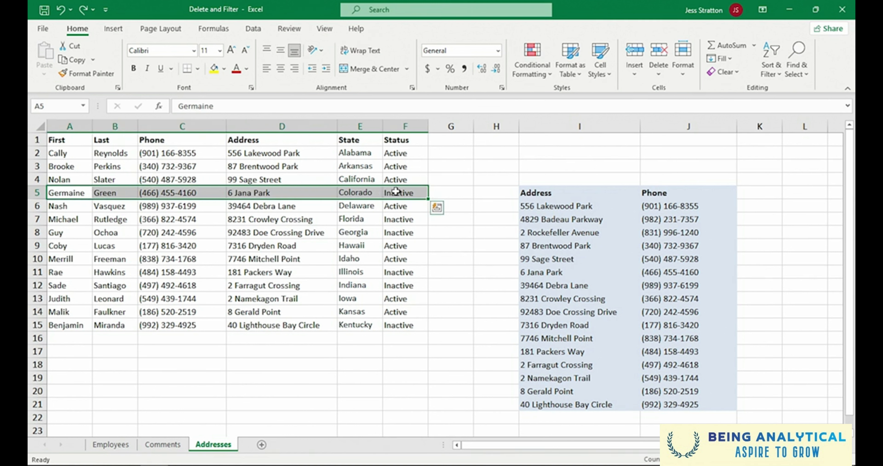
right_click(369, 193)
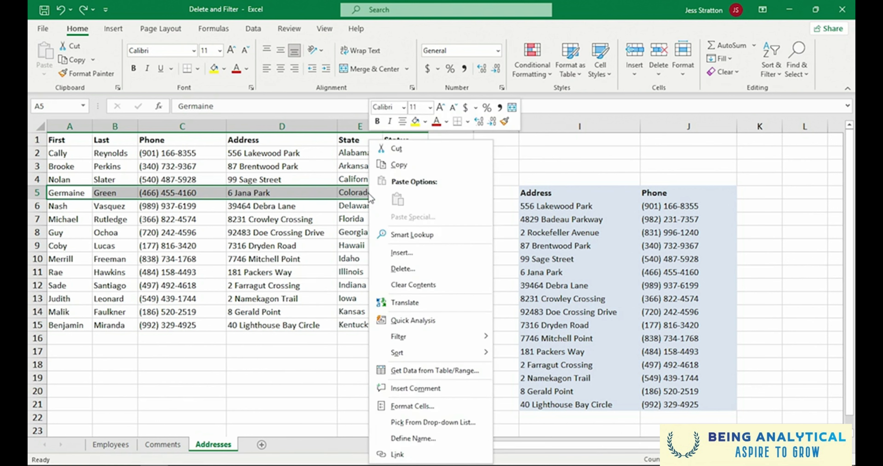
click(407, 267)
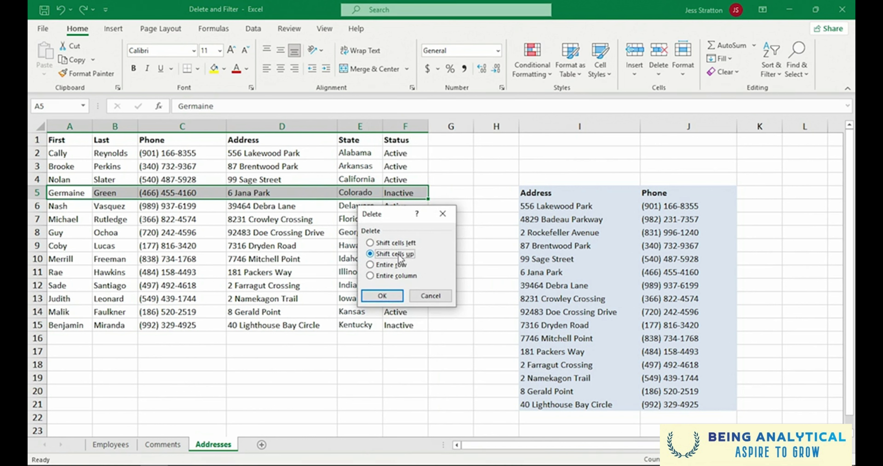
click(381, 296)
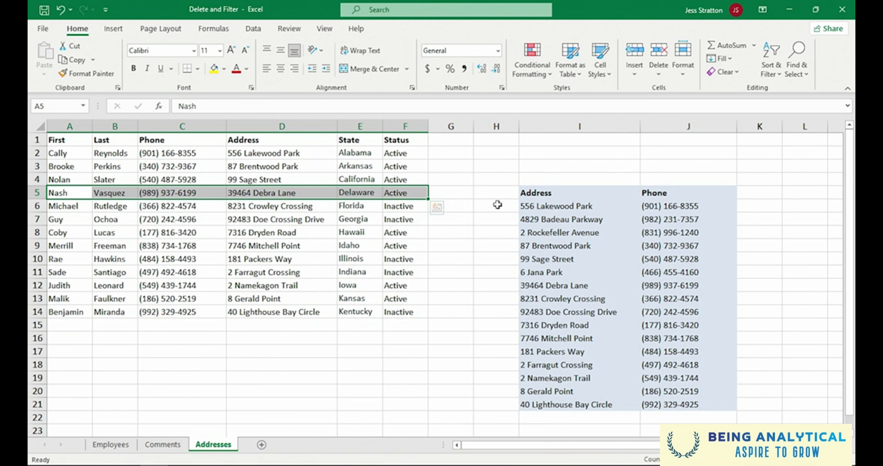
click(308, 175)
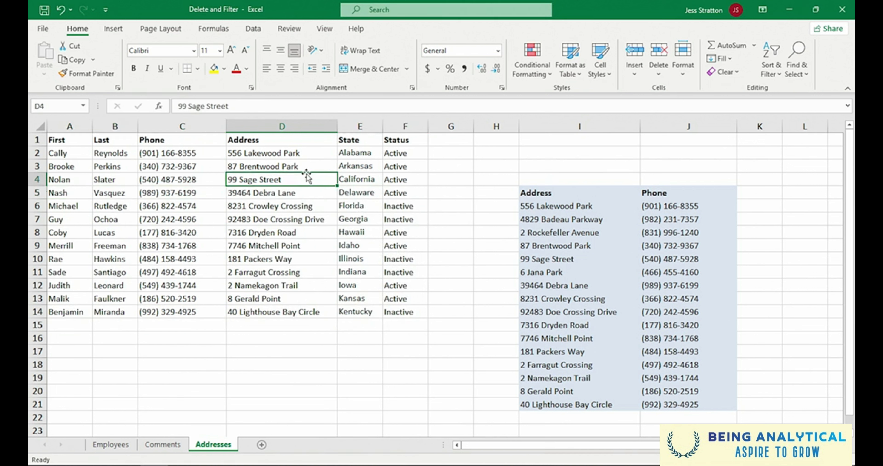
Step: Delete the entire Address column D and undo the deletion
click(312, 129)
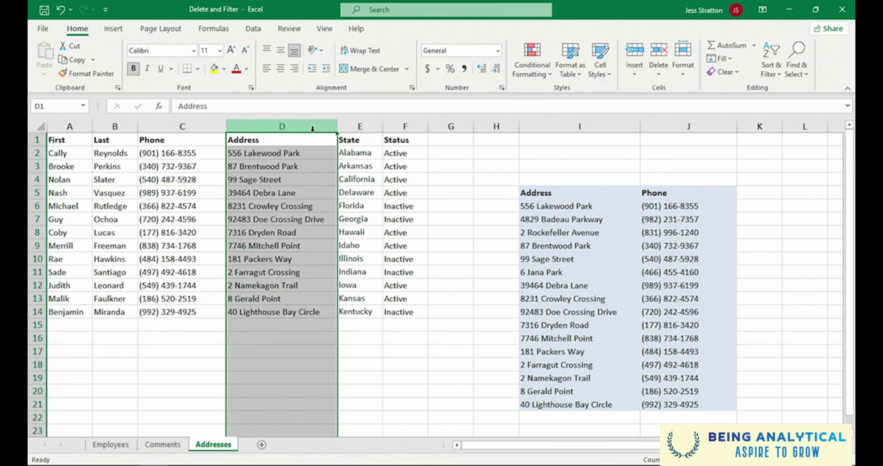
right_click(312, 128)
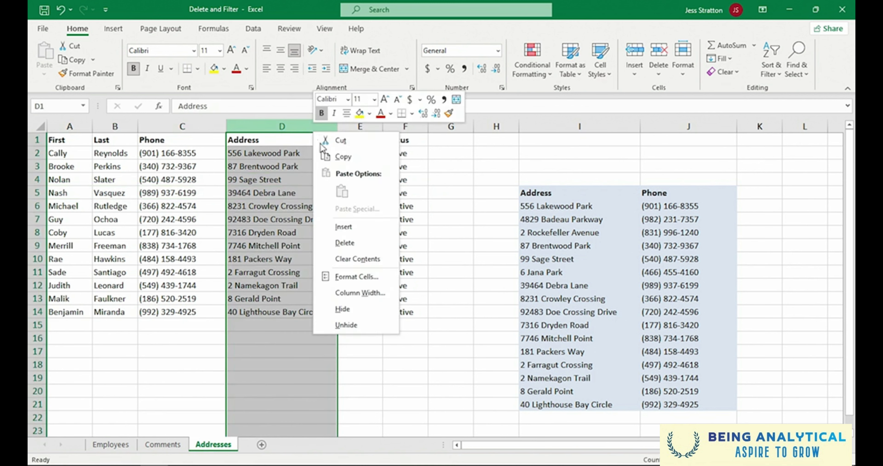
click(352, 241)
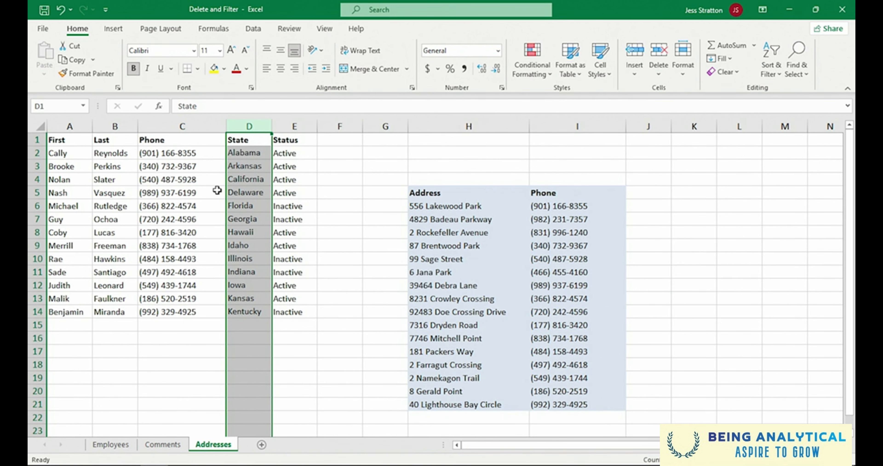
key(ctrl+plus)
click(270, 168)
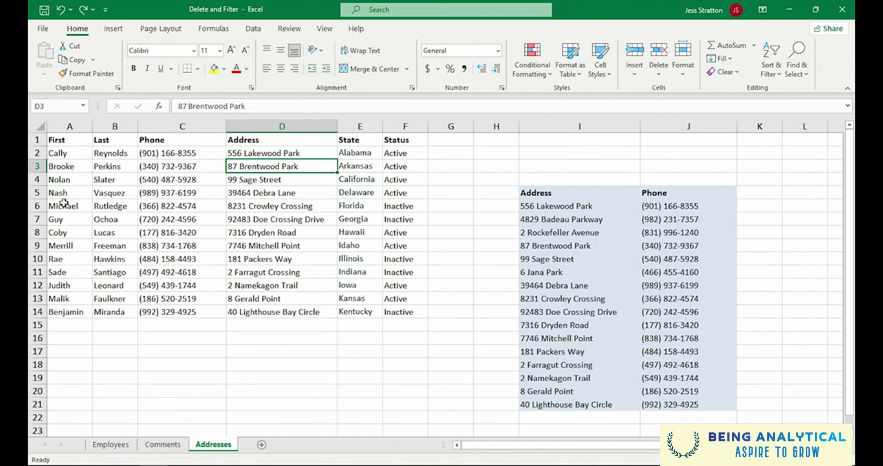
Step: Insert a blank row above row 3 and undo the insertion
click(38, 166)
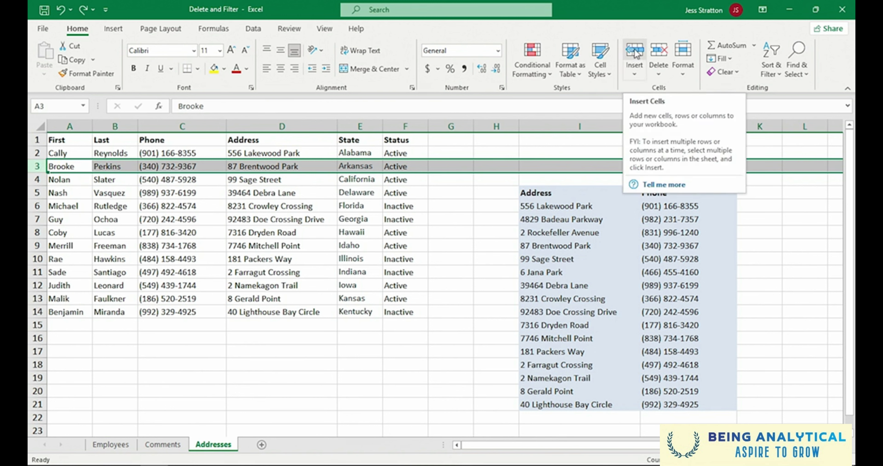
right_click(217, 165)
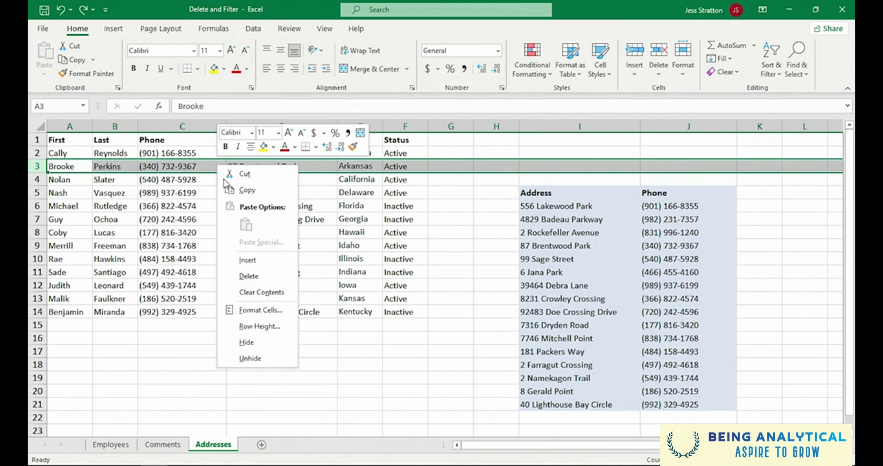
click(254, 259)
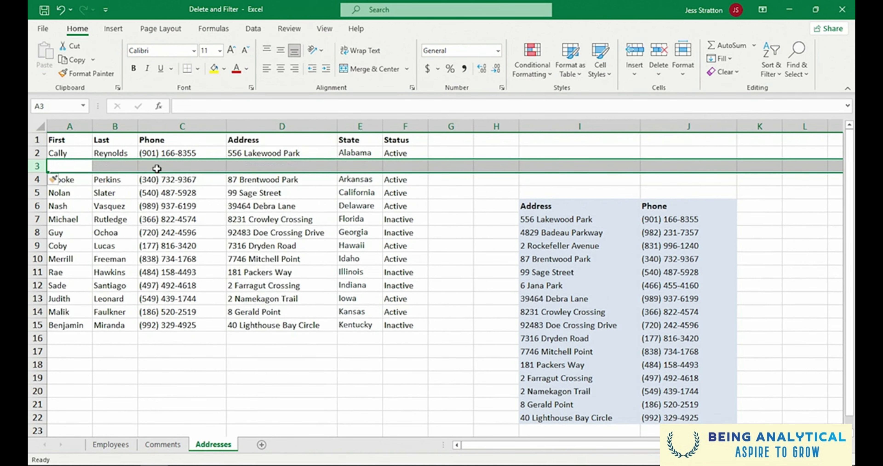
click(157, 168)
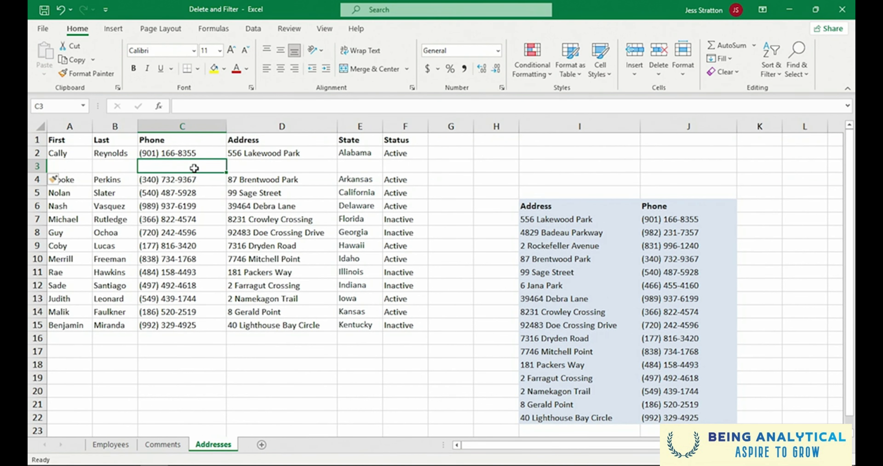
key(ctrl+z)
Step: Insert blank cells at A5 to F5, shifting the existing cells down, and undo the insertion
drag(68, 193, 397, 194)
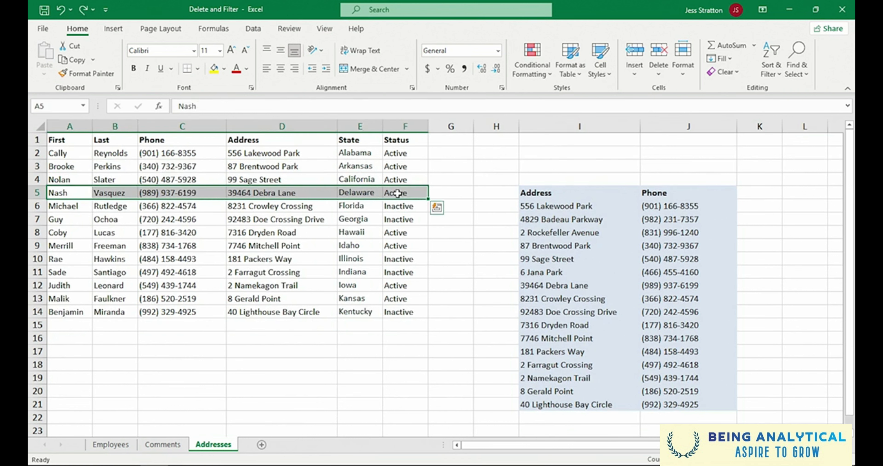
right_click(298, 193)
click(325, 304)
click(311, 280)
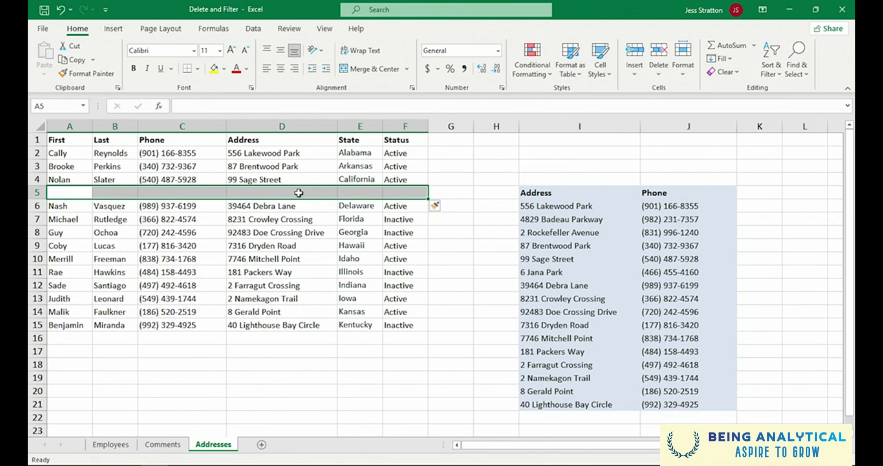
key(ctrl+z)
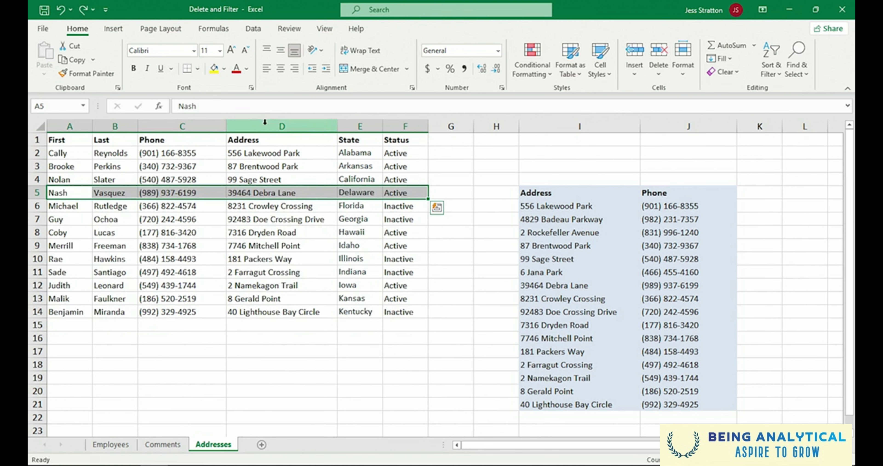
Step: Insert a blank column before the Address column D and undo the insertion
click(264, 122)
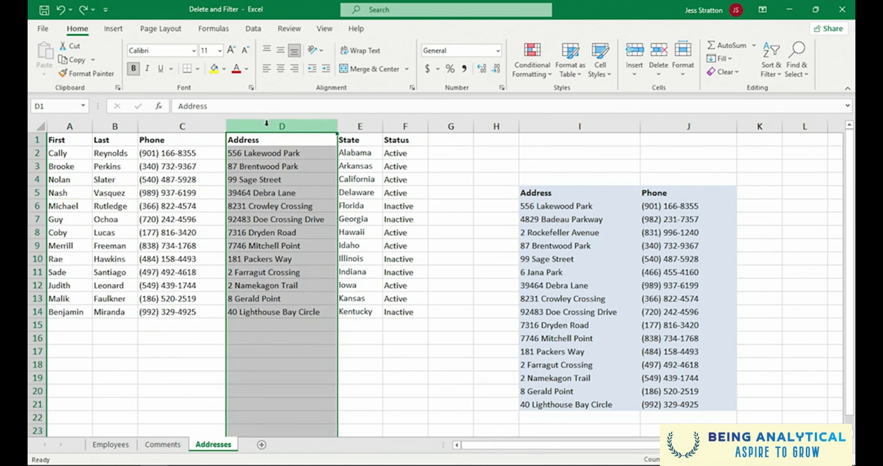
right_click(266, 124)
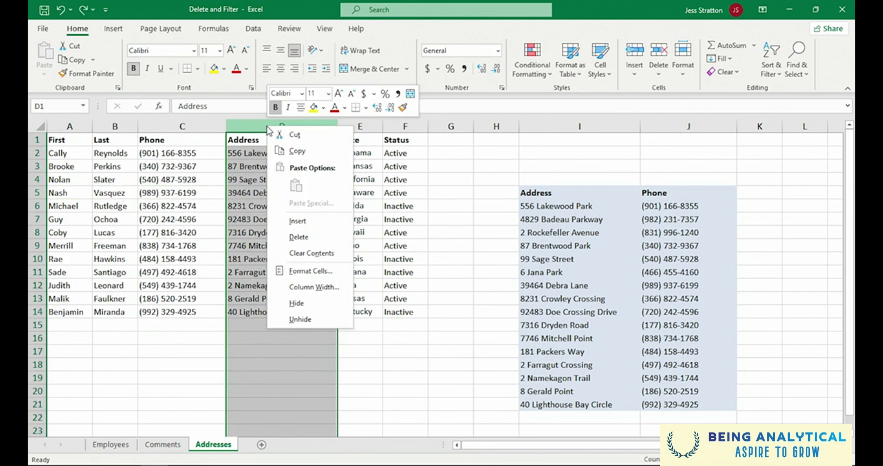
click(301, 221)
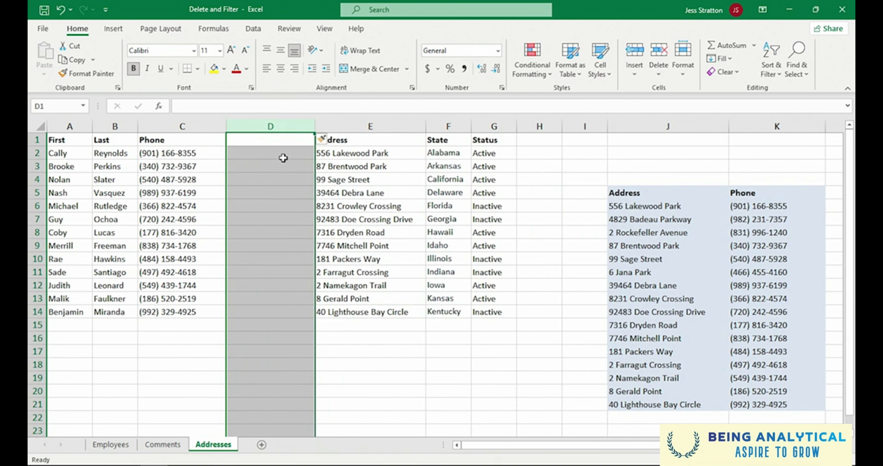
key(ctrl+z)
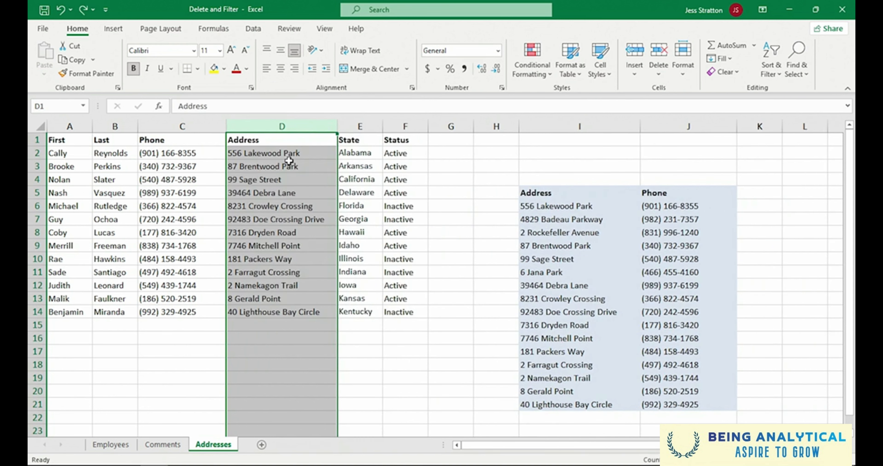
click(290, 165)
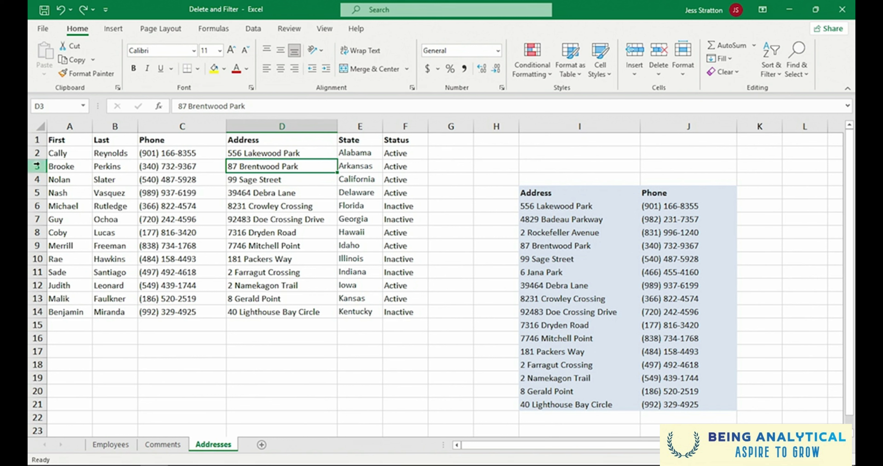
Step: Insert two blank rows at once above row 3 of the Addresses sheet
drag(37, 165, 38, 176)
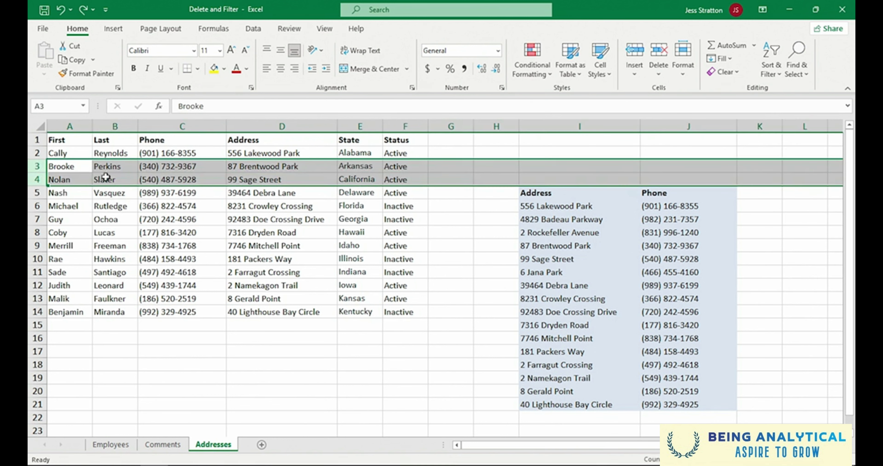
right_click(161, 175)
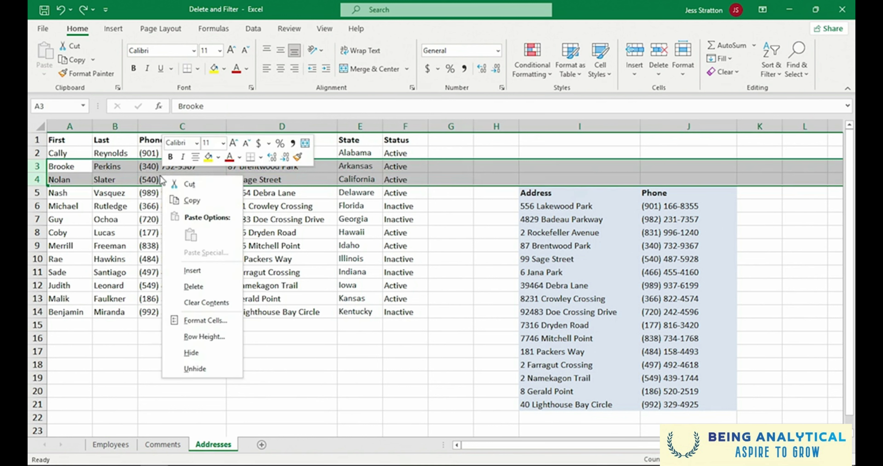
click(188, 271)
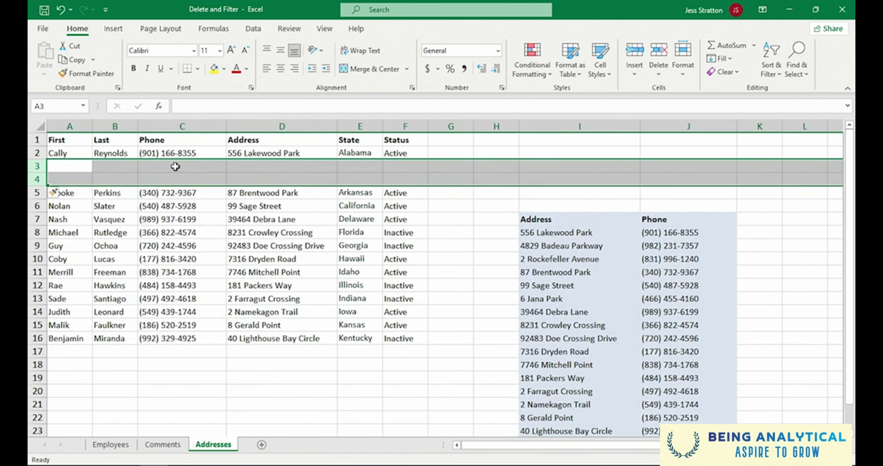
click(175, 166)
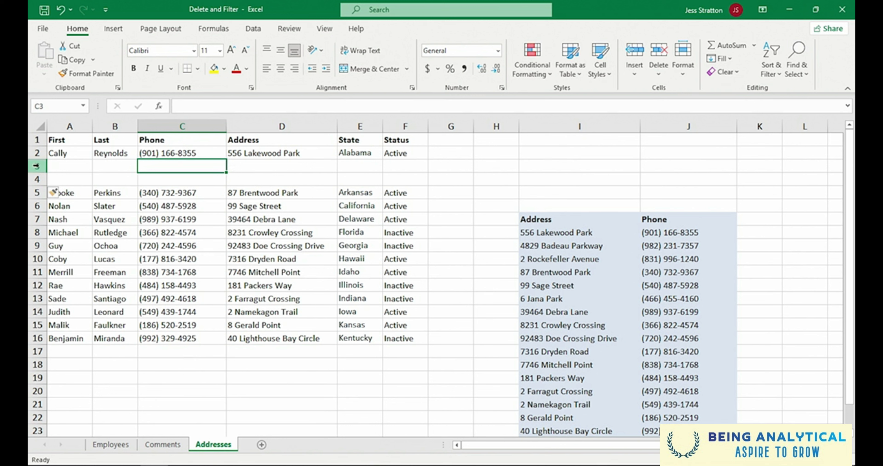
Step: Delete the two blank rows 3 and 4 from the Addresses sheet
drag(36, 165, 37, 179)
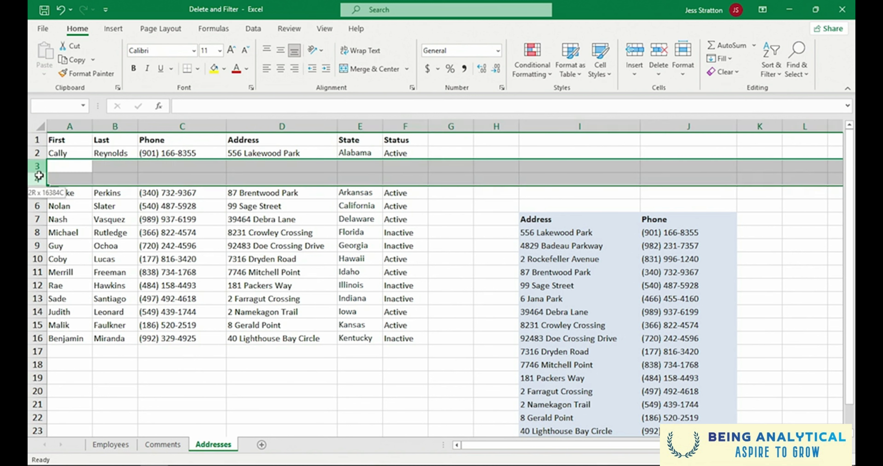
right_click(176, 176)
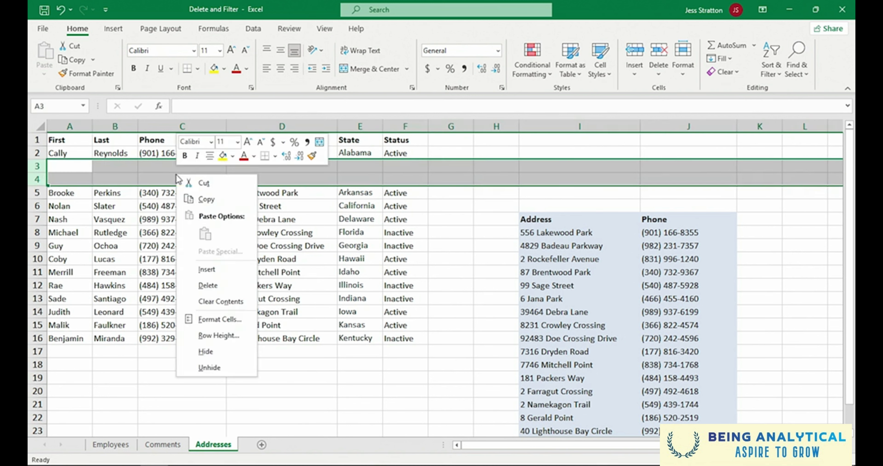
click(208, 285)
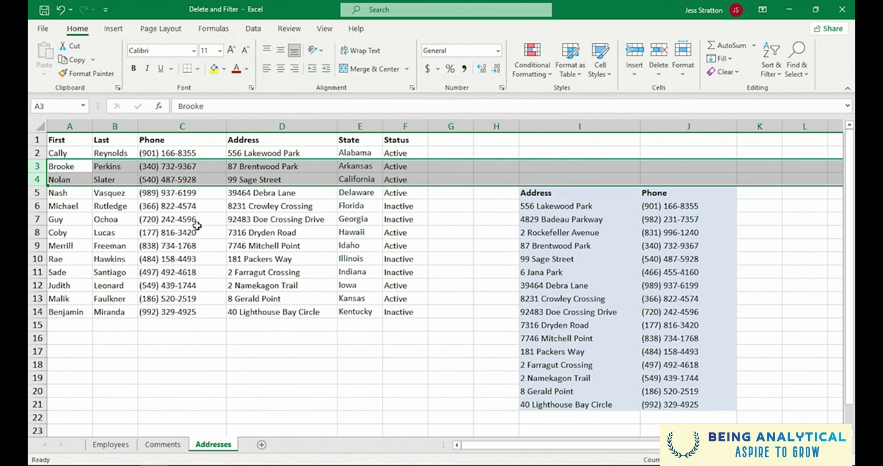
click(197, 225)
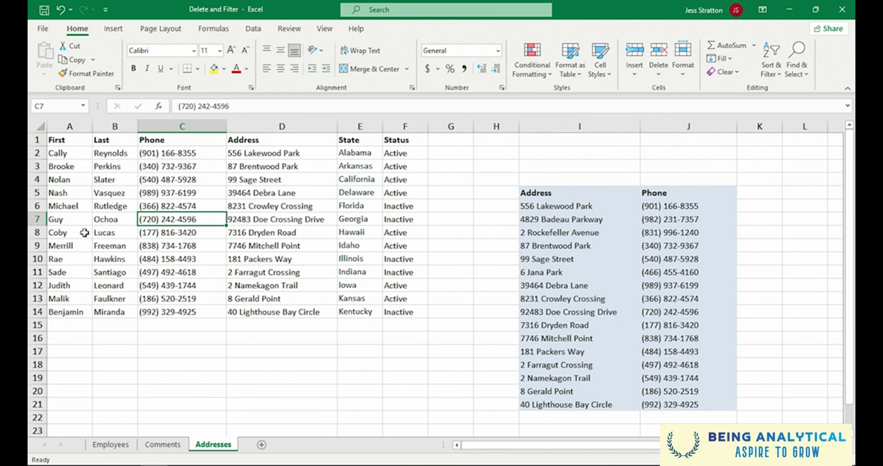
Step: Insert blank cells at A8 to F11, shifting the existing cells down, and undo the insertion
drag(85, 232, 404, 272)
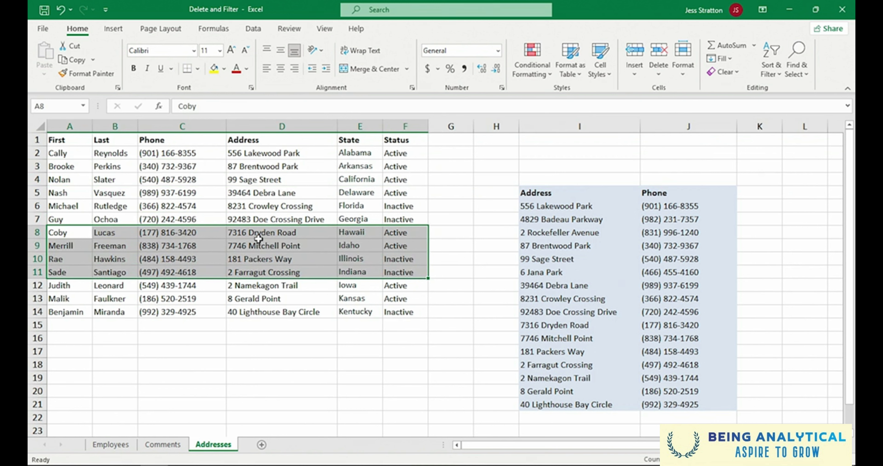
right_click(260, 247)
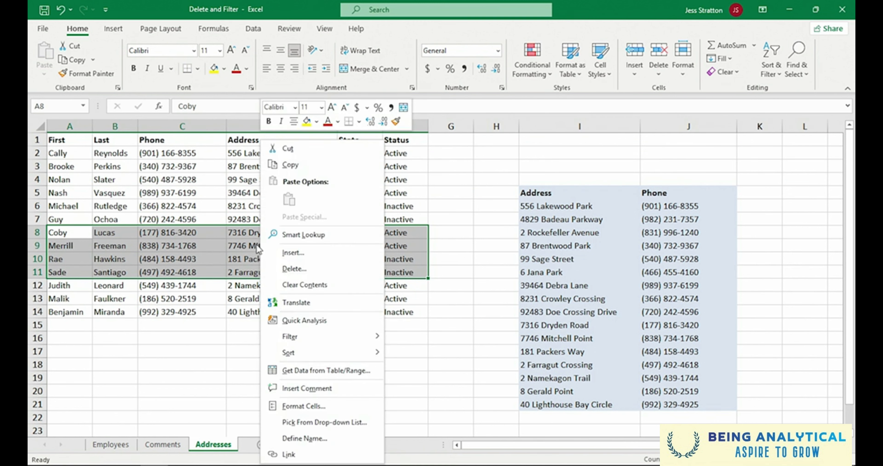
click(284, 254)
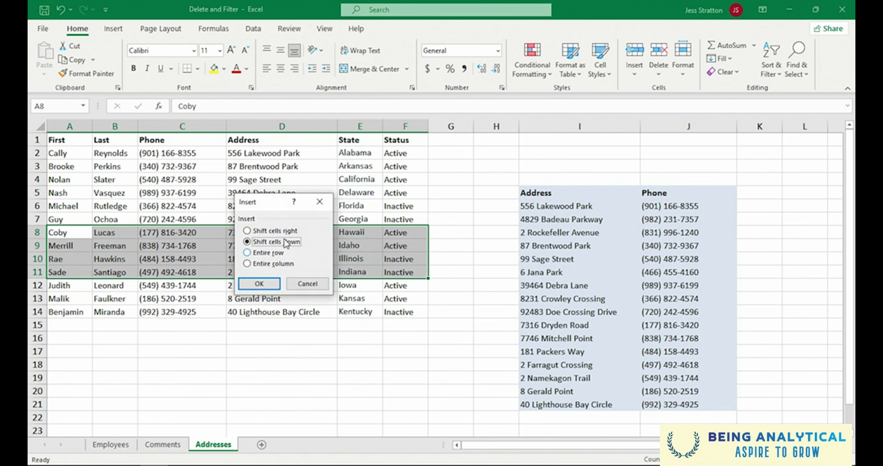
click(267, 287)
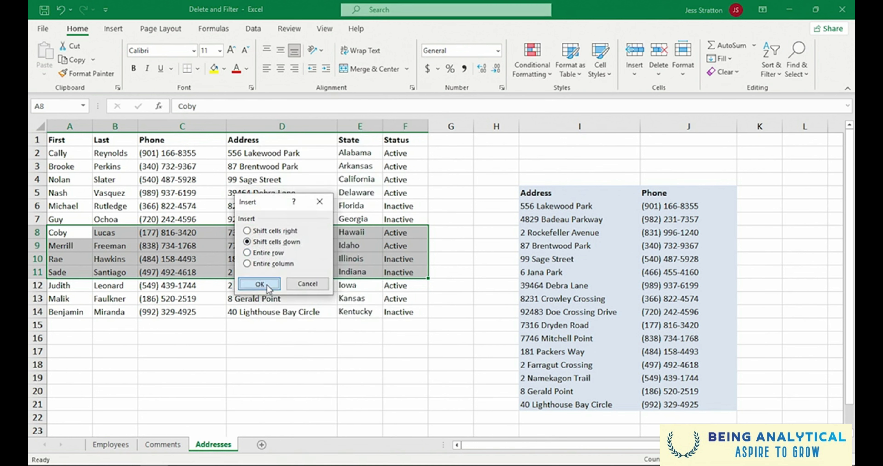
click(262, 261)
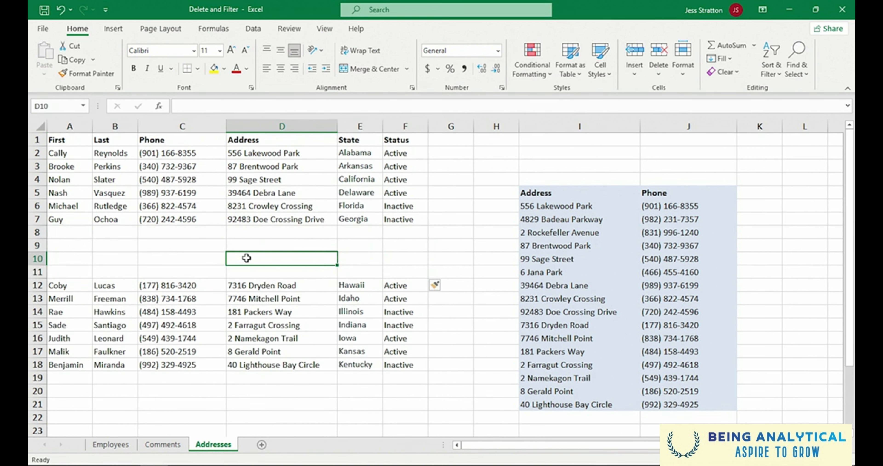
key(ctrl+z)
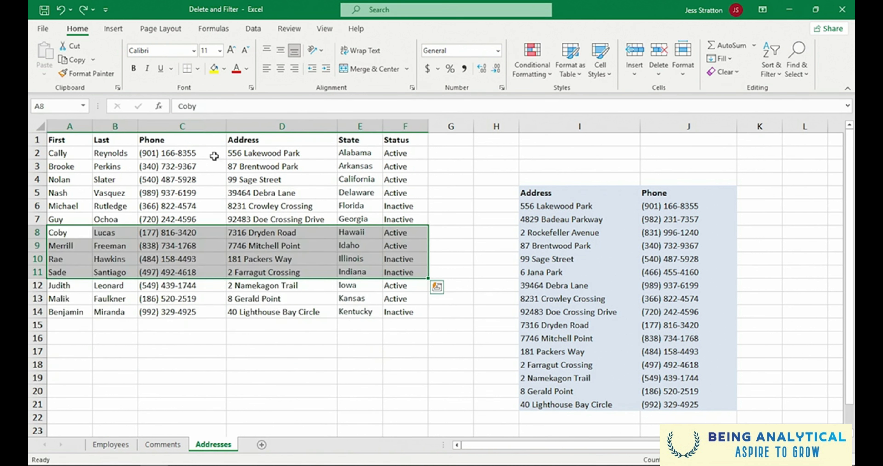
click(209, 165)
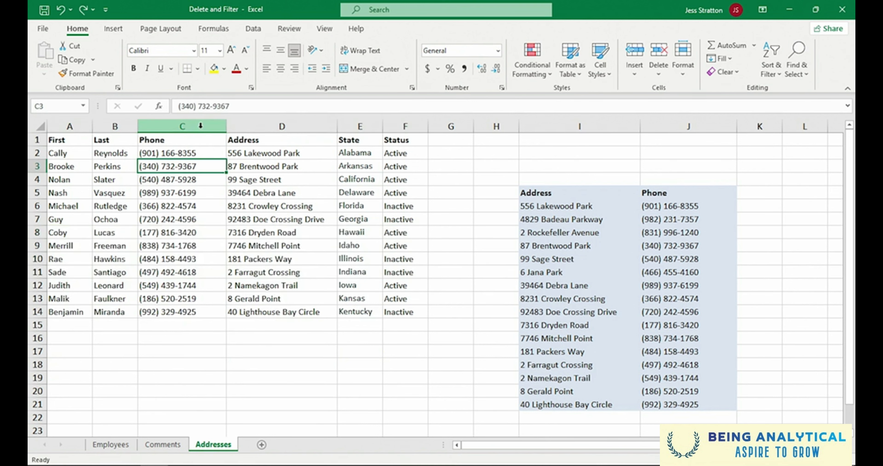
Step: Insert two blank columns at once before the Phone column C
drag(201, 126, 245, 127)
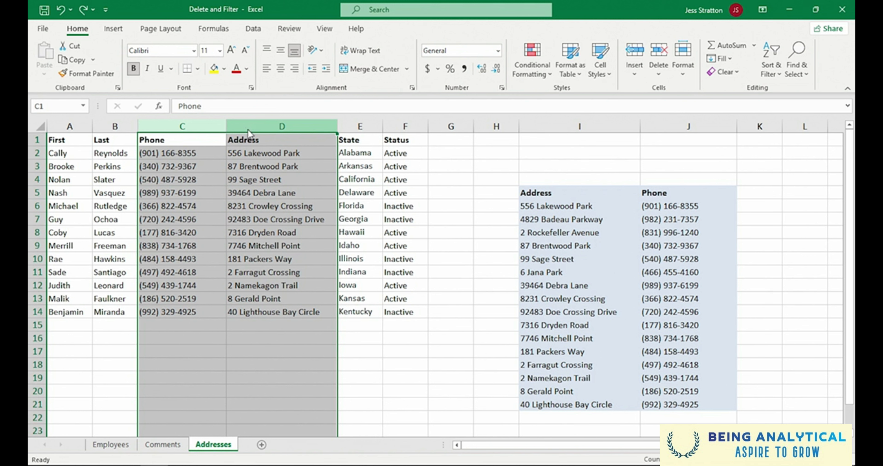
right_click(248, 134)
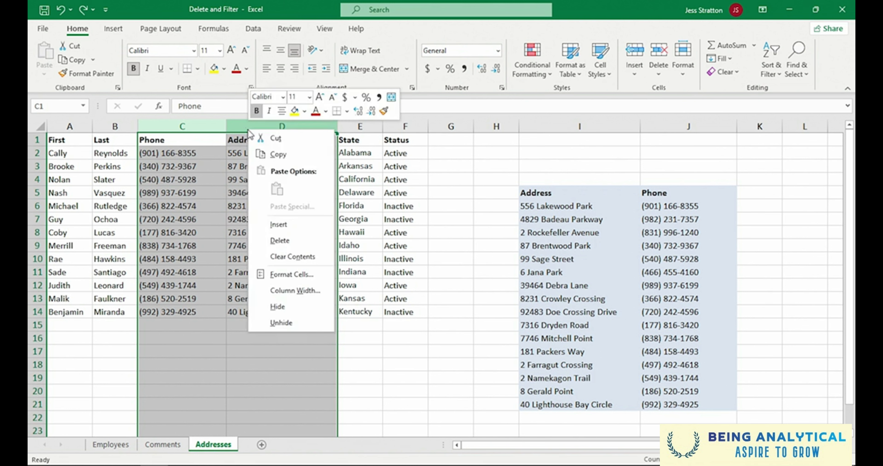
click(266, 226)
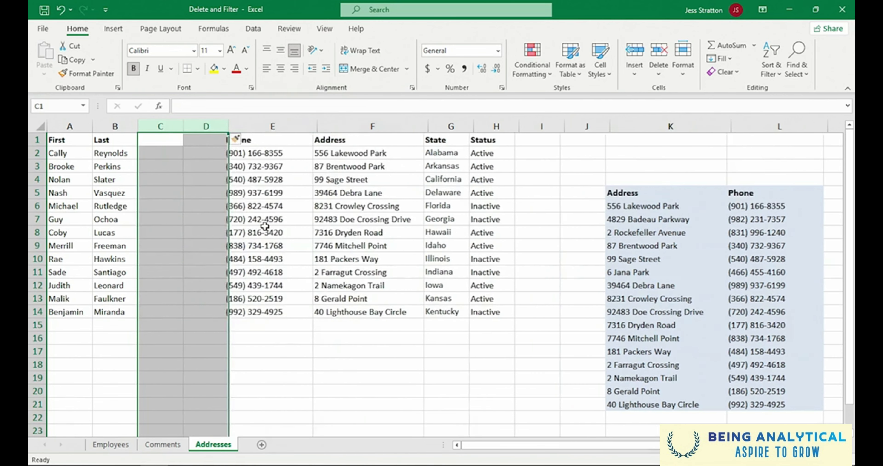
click(194, 203)
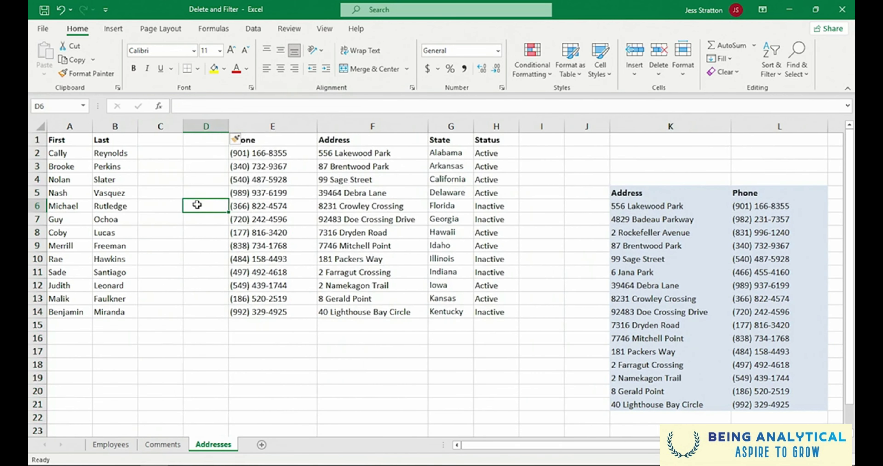